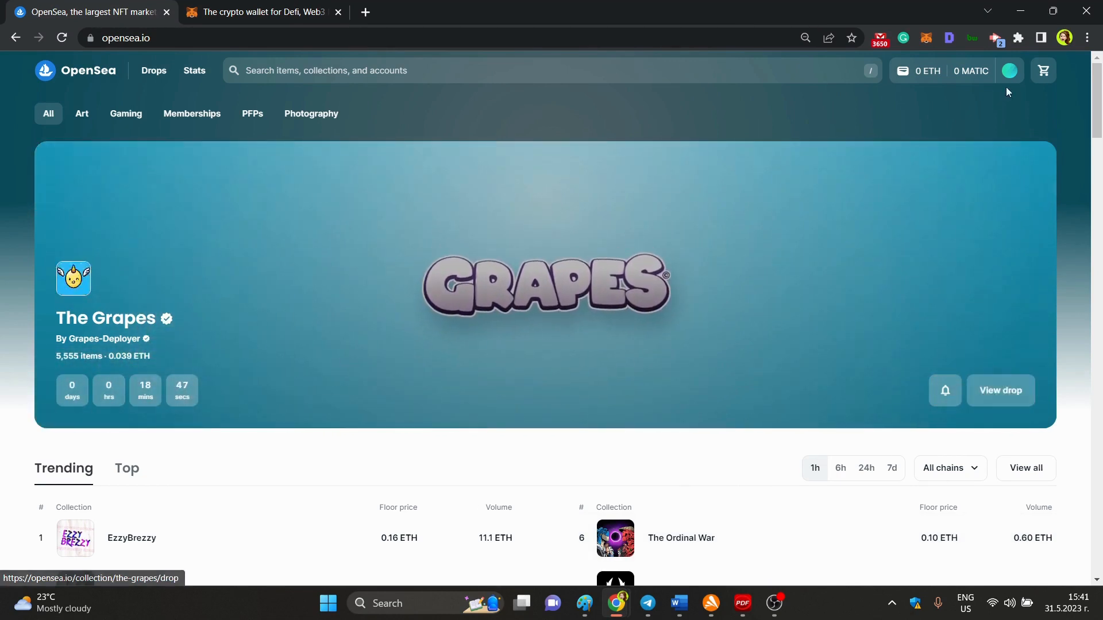
Step: Open the form for creating a new item and set its blockchain to Polygon
mouse_move(1009, 74)
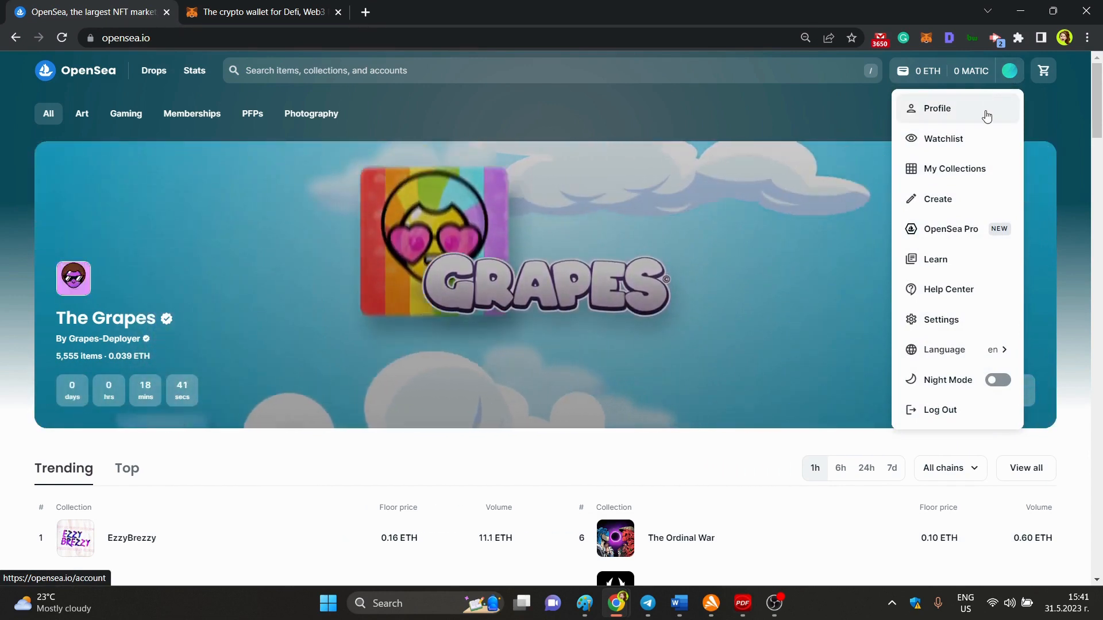
click(956, 200)
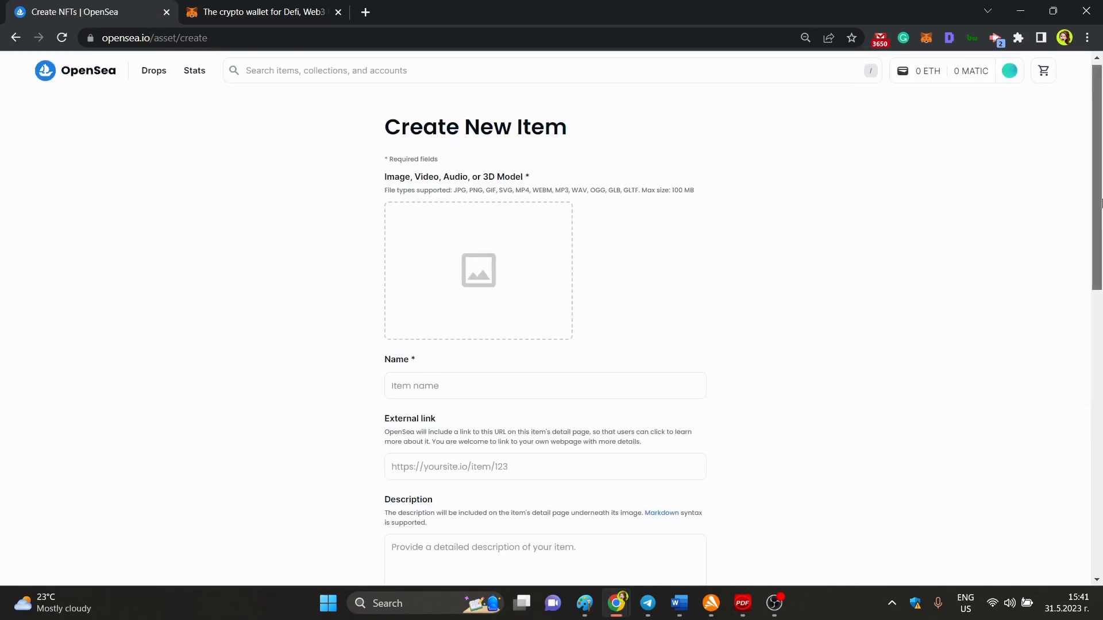
drag(1098, 201, 1098, 474)
drag(379, 371, 439, 373)
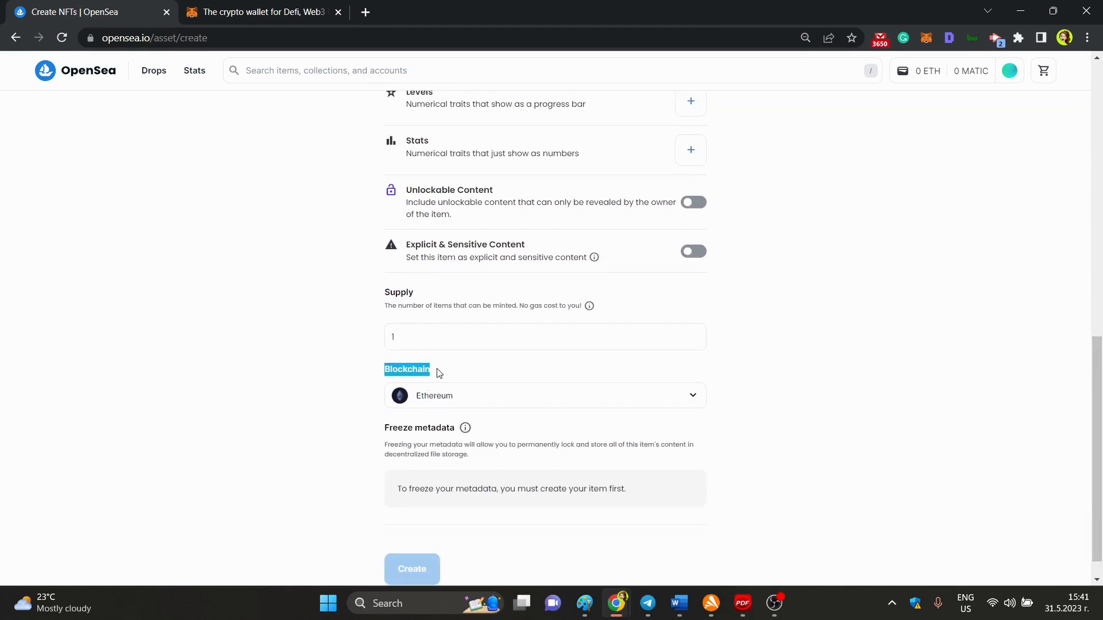
click(439, 373)
click(439, 373)
click(439, 373)
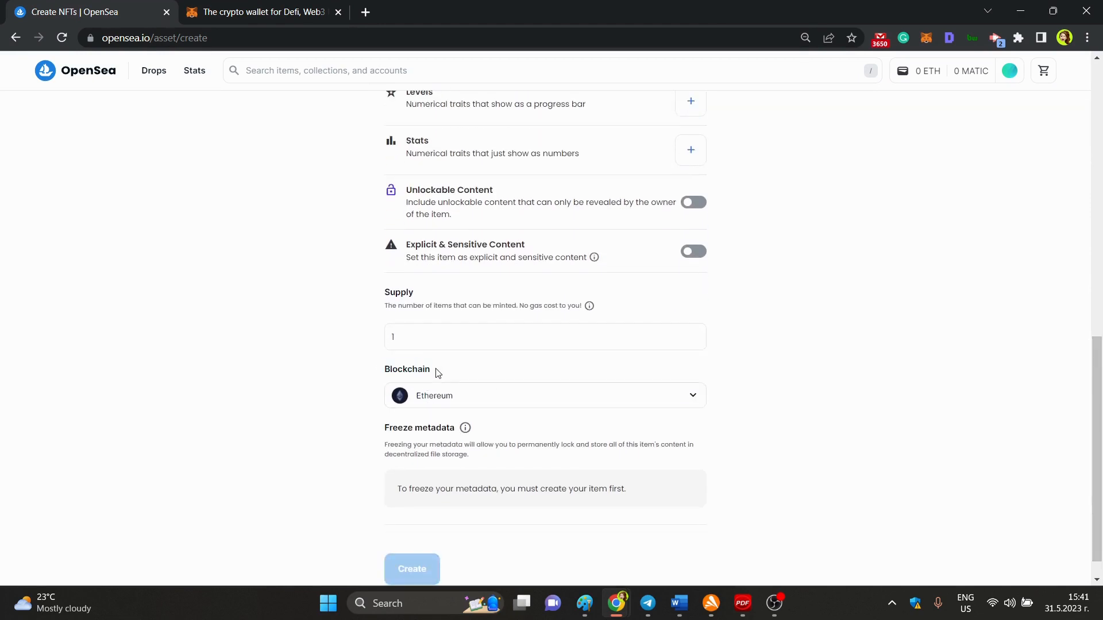
click(425, 375)
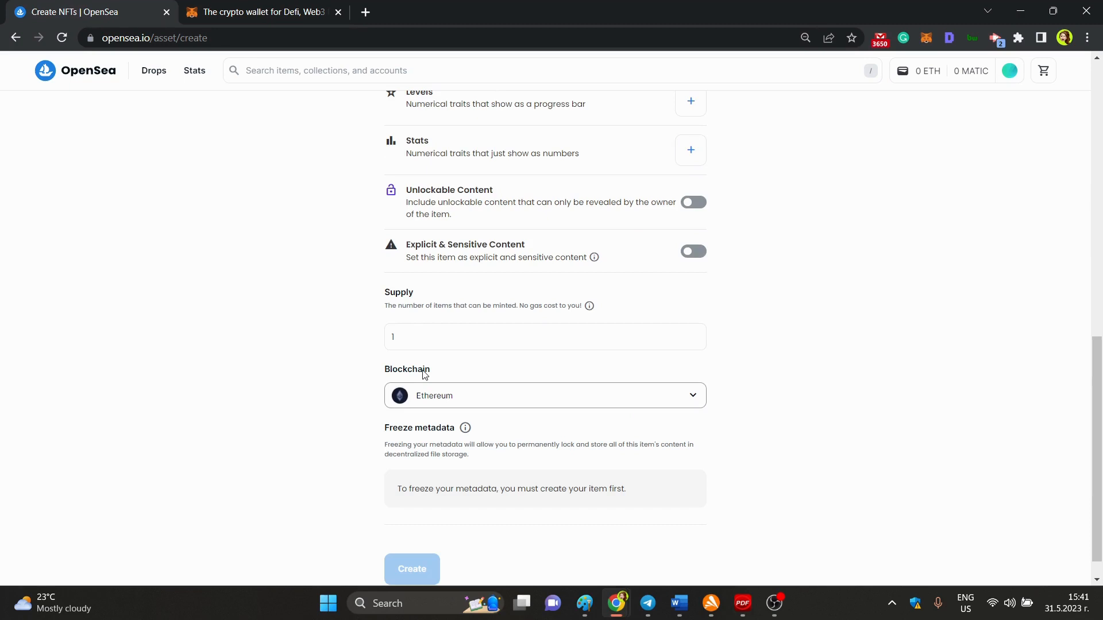
click(440, 394)
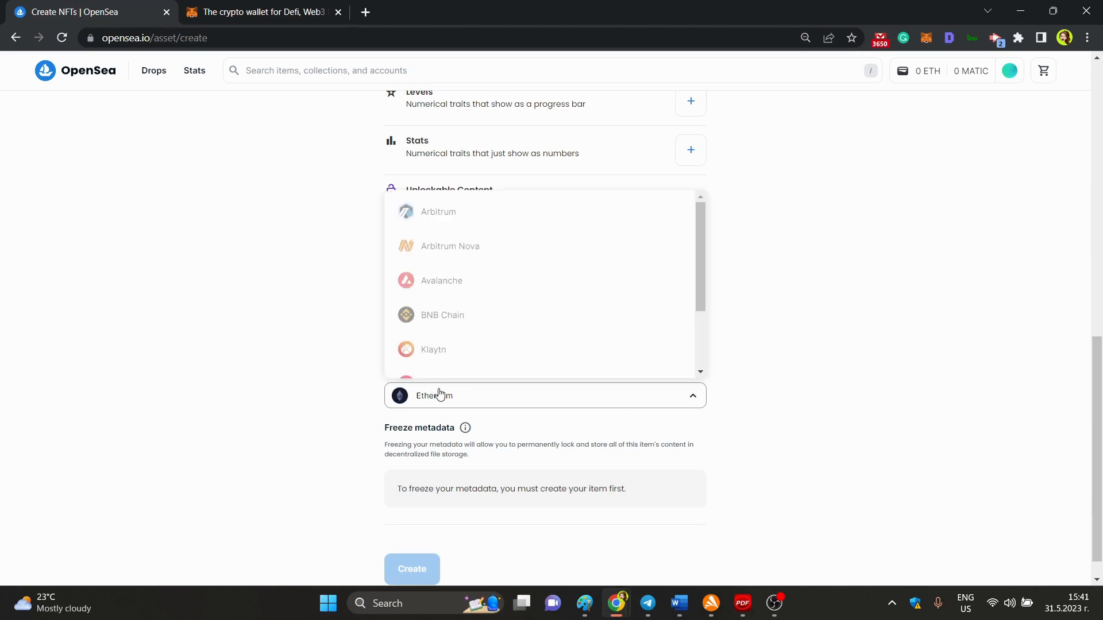
scroll(699, 264, down, 2)
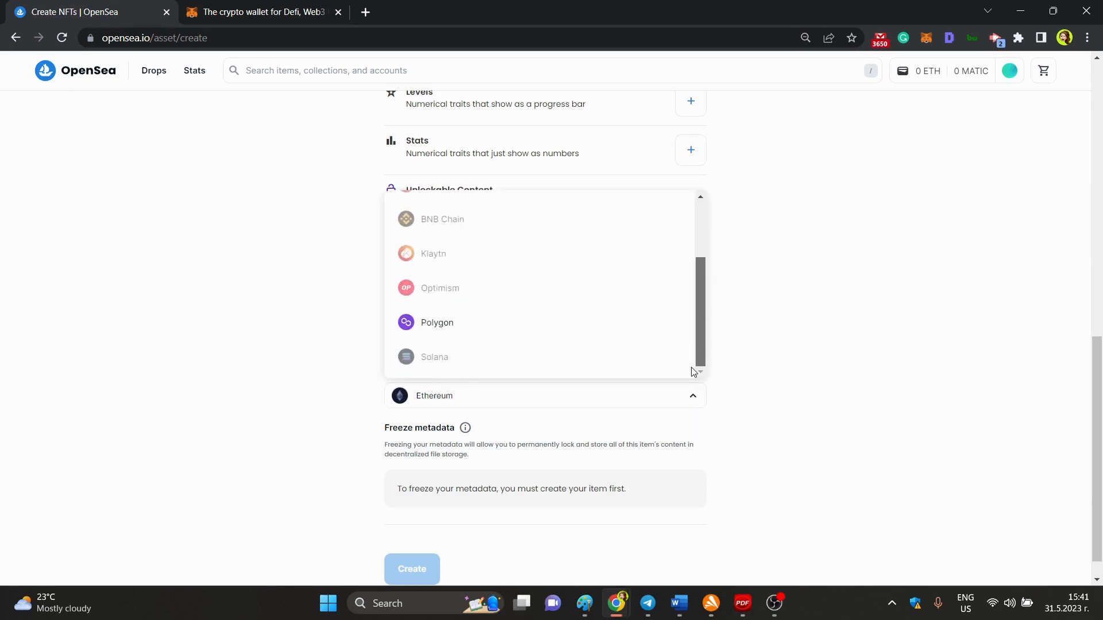
click(475, 323)
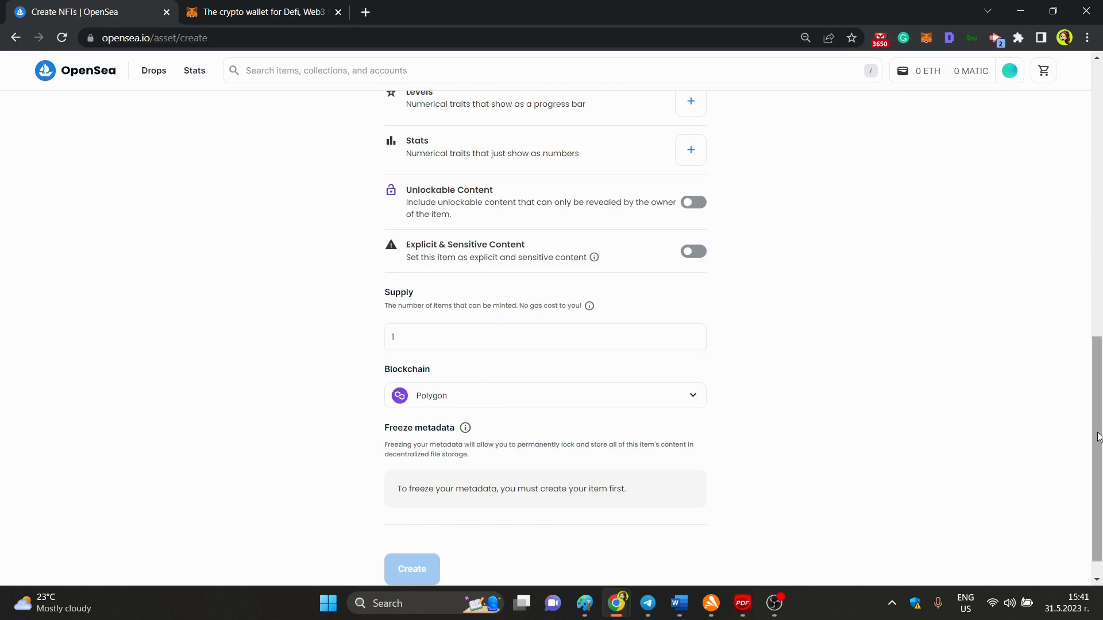
Step: Enlarge the page to 100% and review the supported file types and maximum size for the item's media upload
drag(1097, 436, 1095, 163)
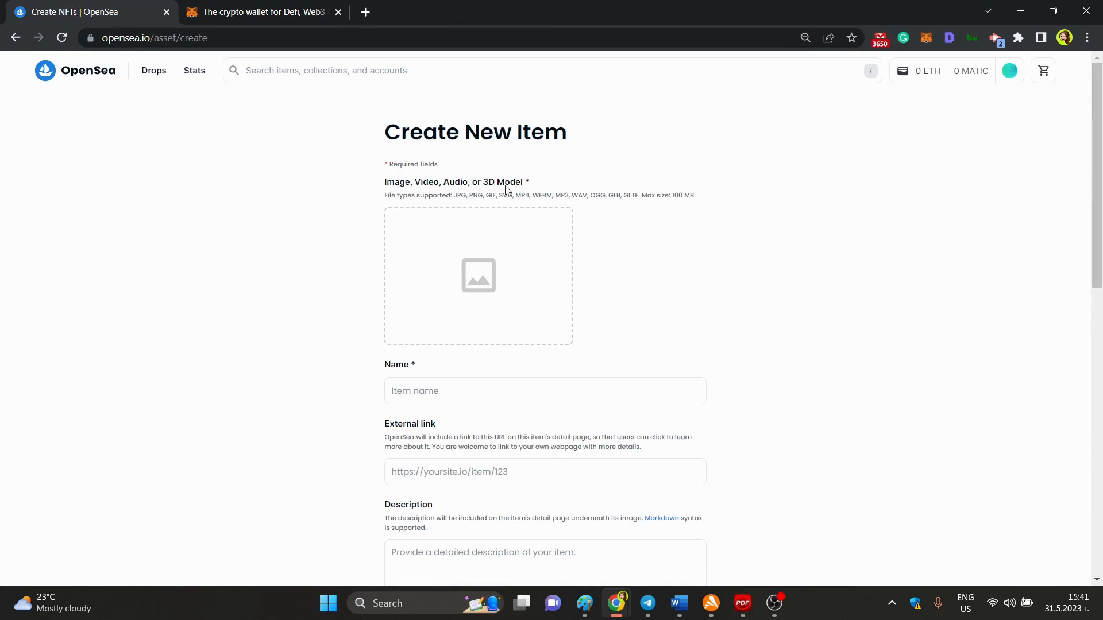
key(ctrl+plus)
key(ctrl+plus)
key(ctrl+plus)
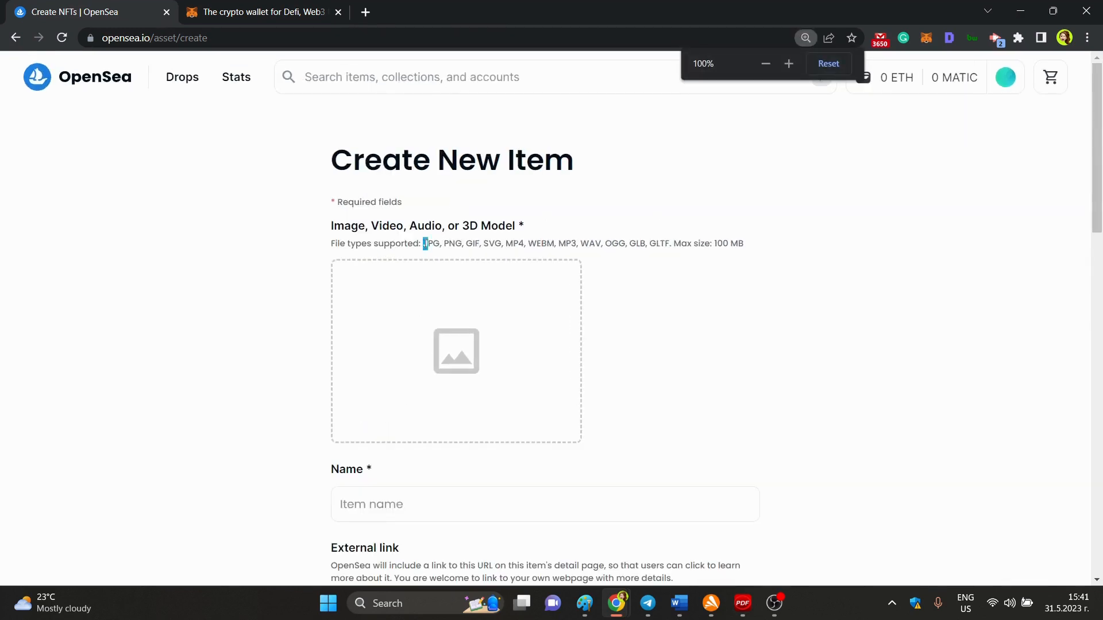
drag(425, 244, 727, 246)
click(690, 246)
click(759, 248)
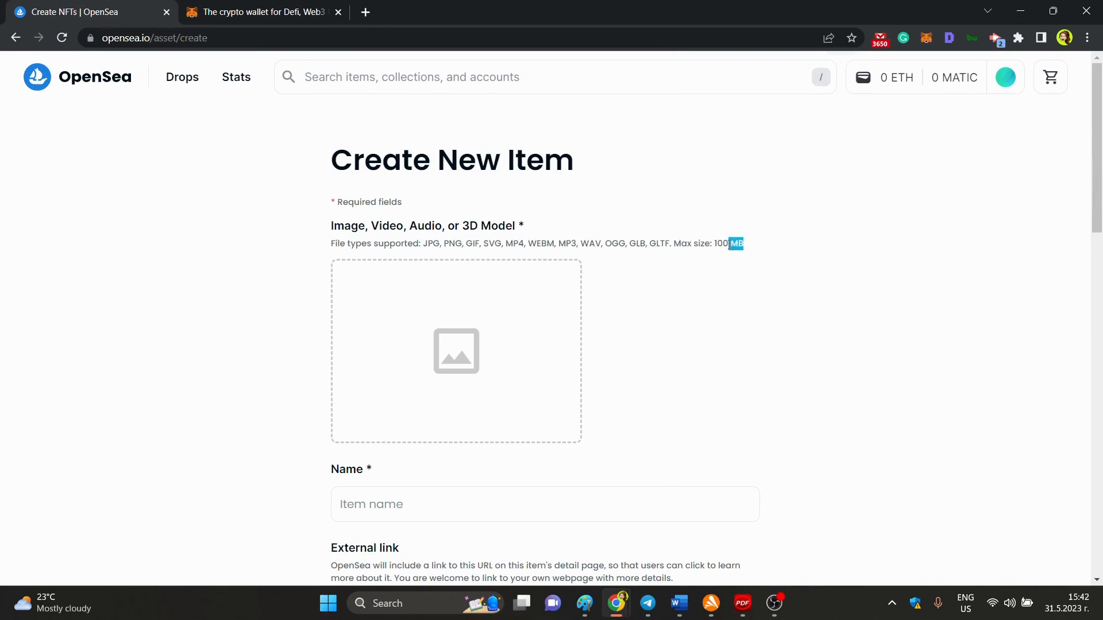
Step: Review the Name, External link and Description fields of the new item form
drag(1100, 183, 1101, 251)
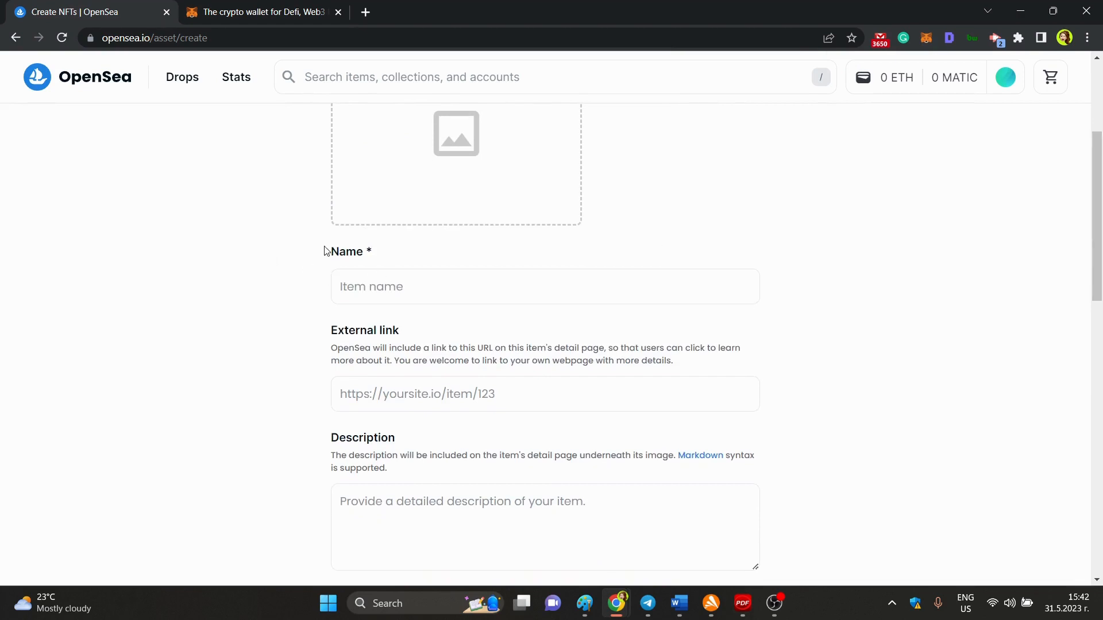
drag(324, 251, 395, 251)
triple_click(434, 333)
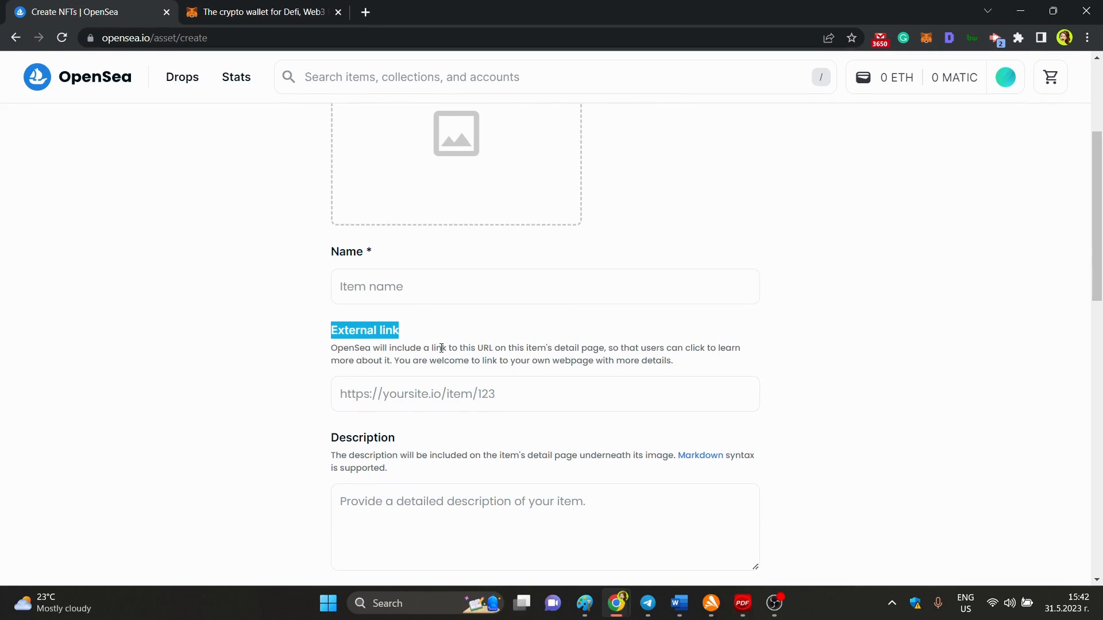
triple_click(441, 348)
scroll(441, 348, down, 1)
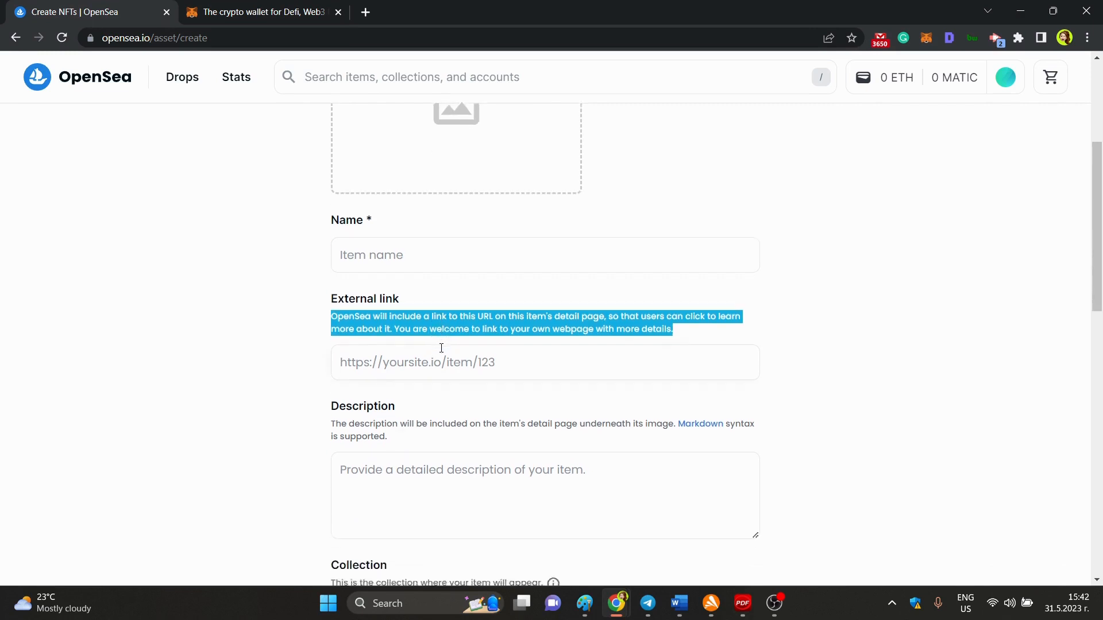
scroll(408, 323, down, 2)
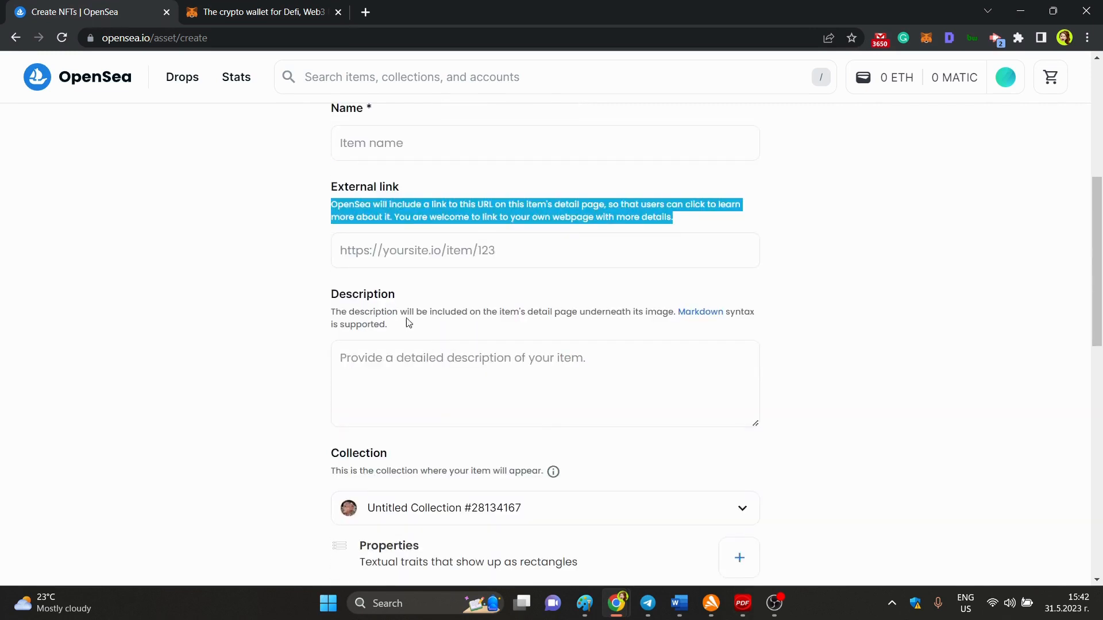
click(377, 293)
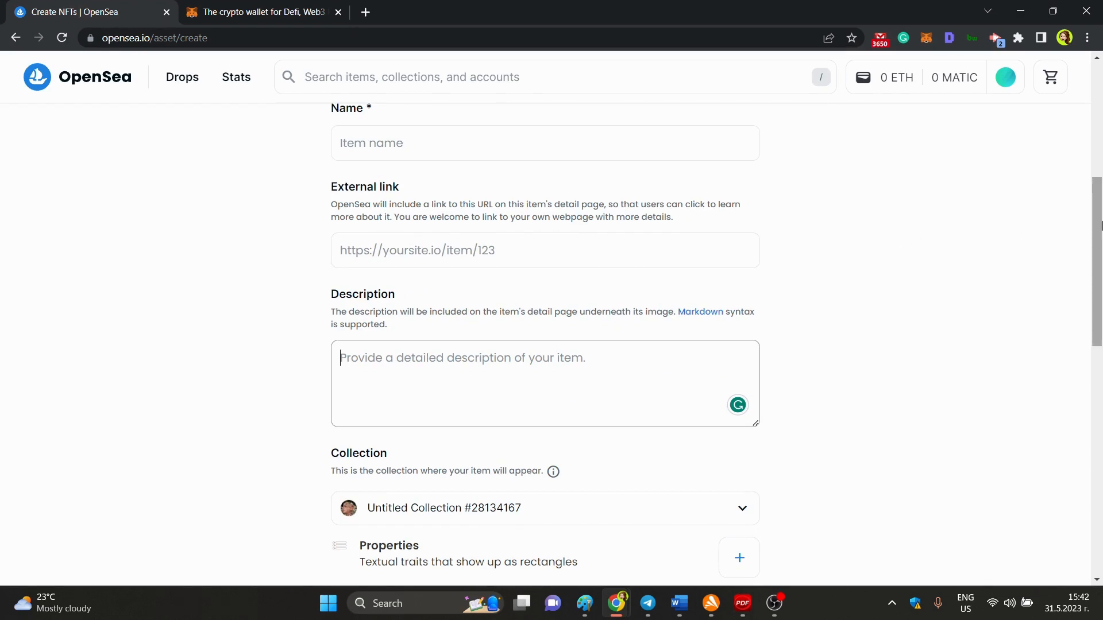
Step: Check which collections are available for the new item in the Collection field
drag(1100, 225, 1100, 298)
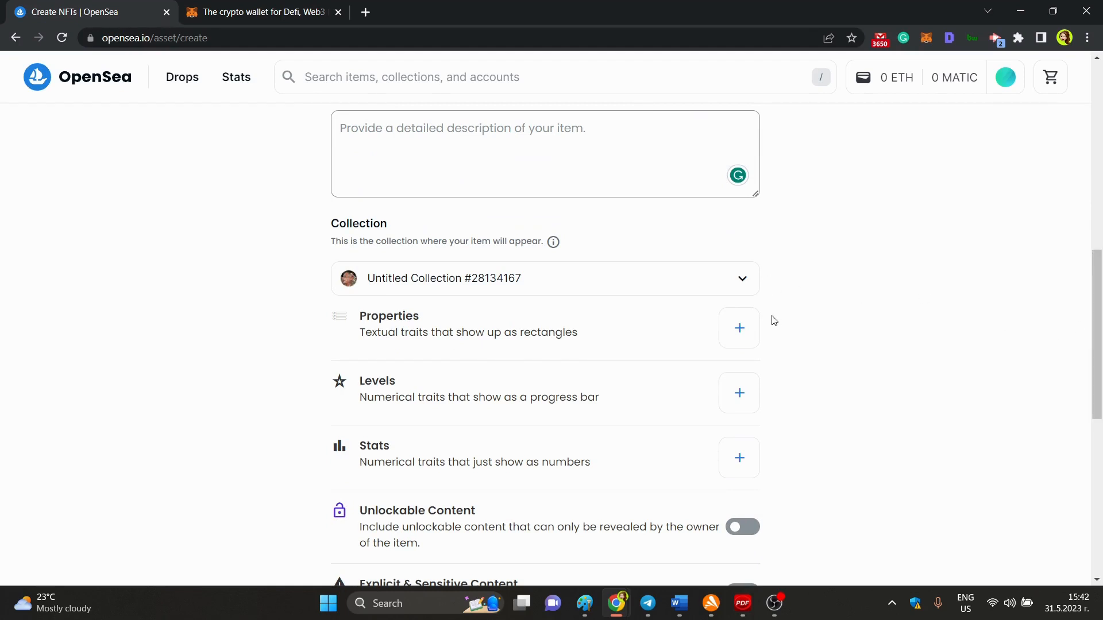
click(741, 279)
click(741, 281)
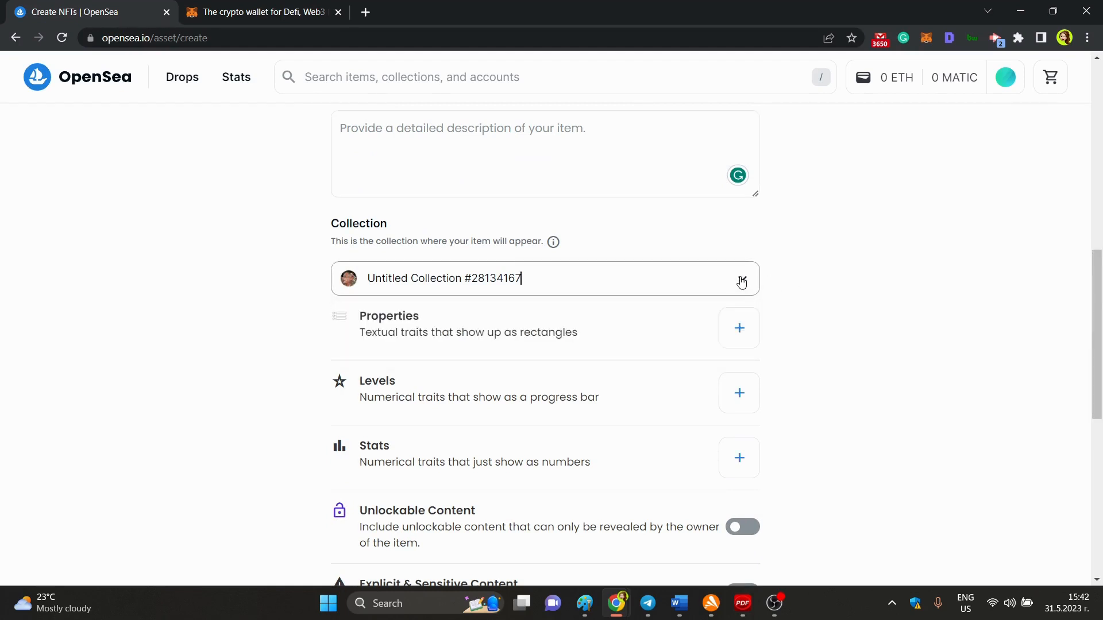
click(741, 281)
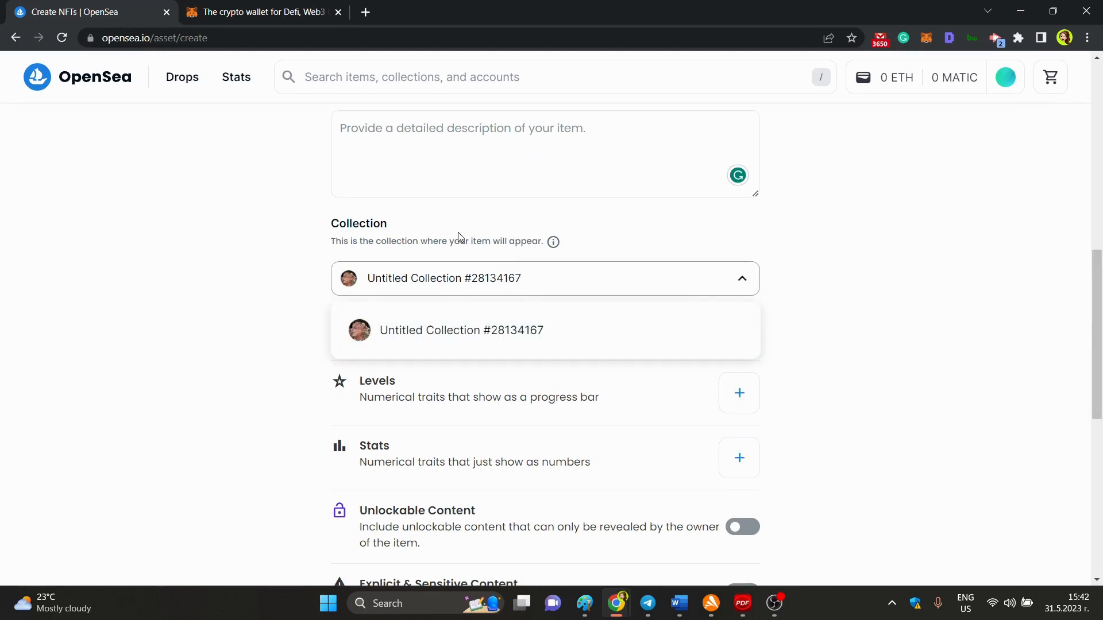
click(740, 280)
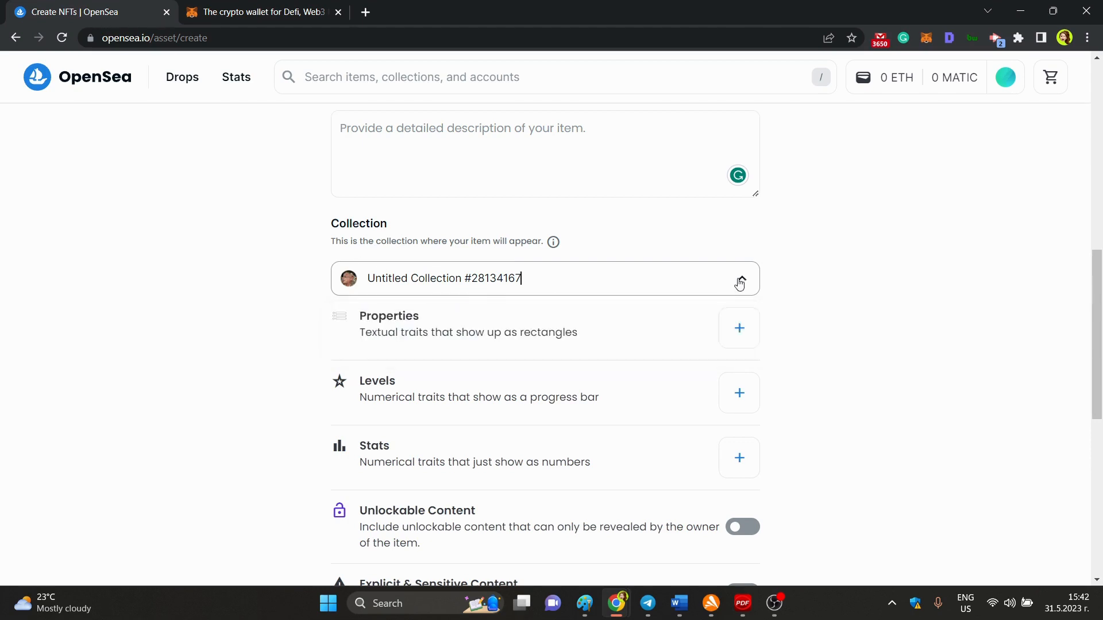
mouse_move(1005, 81)
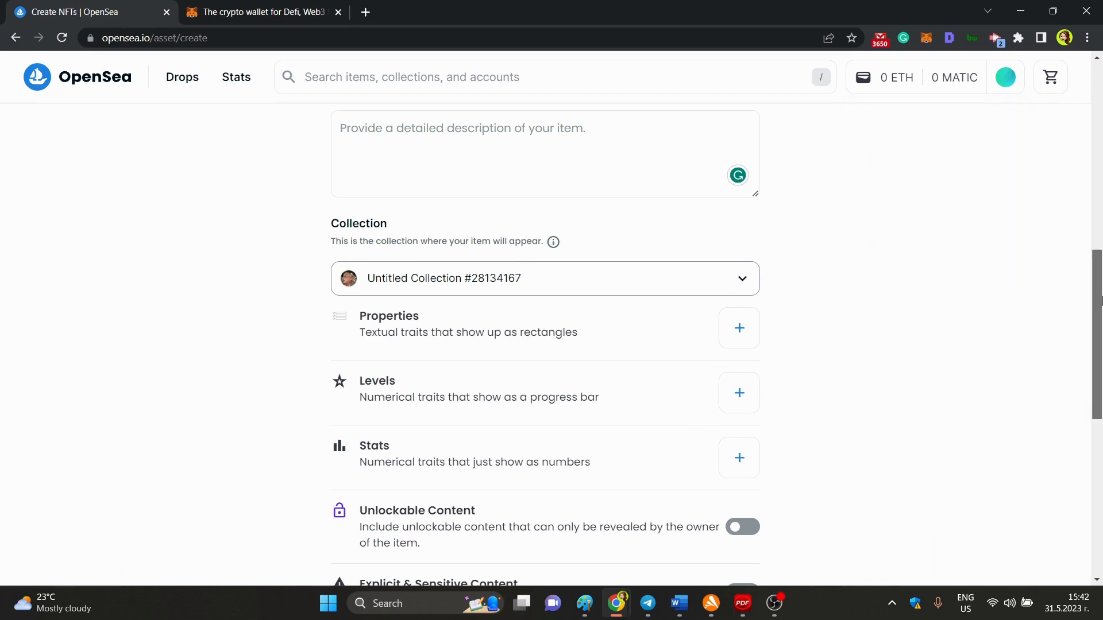
Step: Examine the Properties, Levels and Stats trait sections of the new item form
drag(1097, 300, 1100, 323)
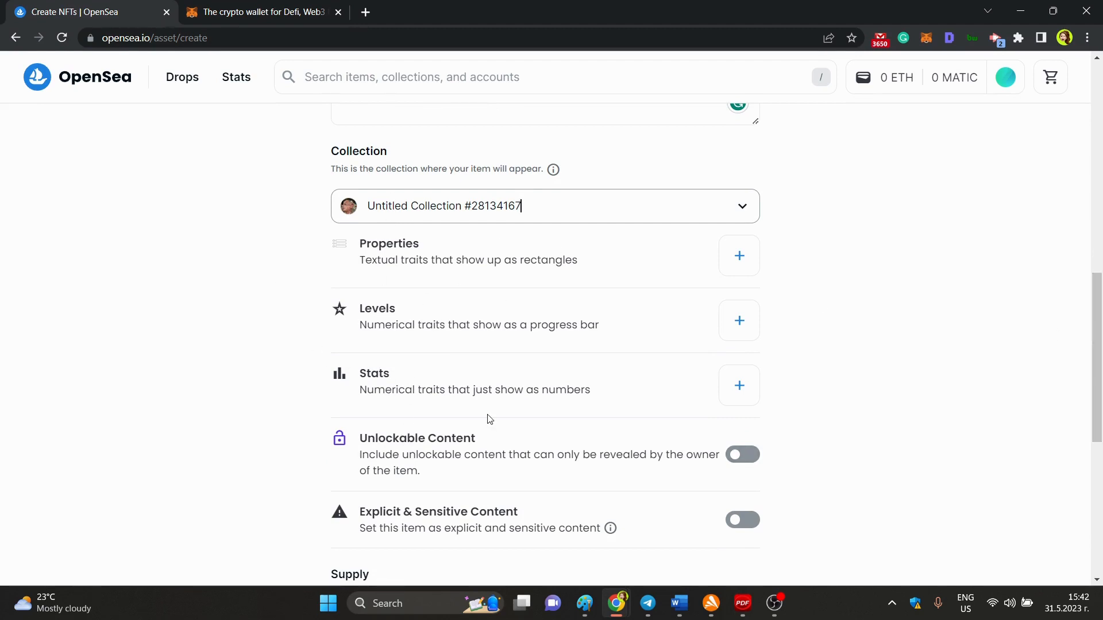
drag(354, 245, 438, 243)
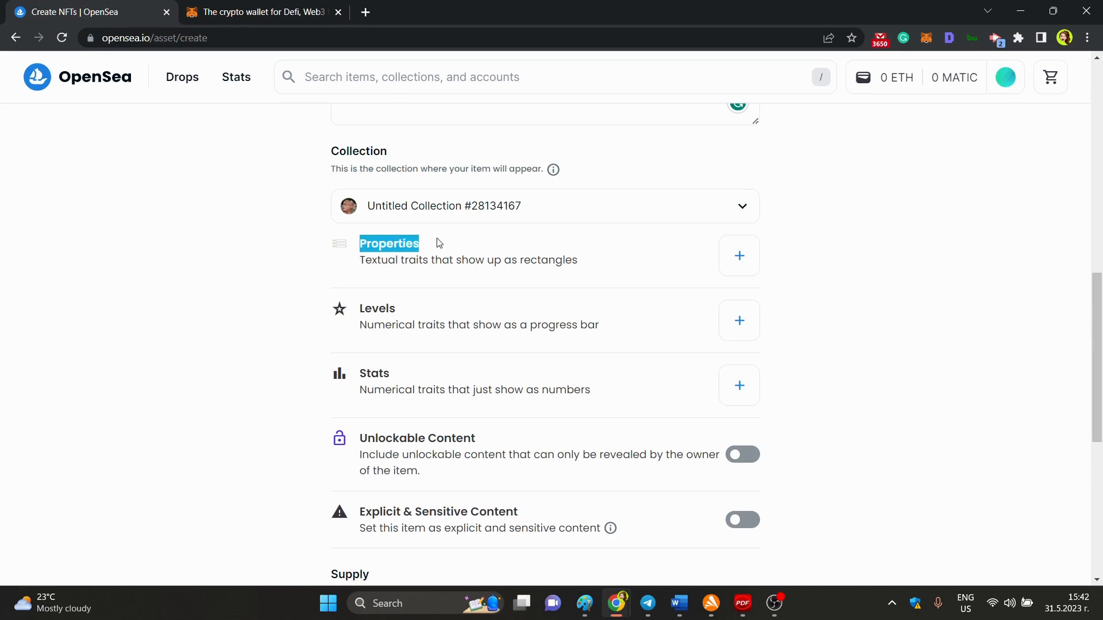
double_click(394, 314)
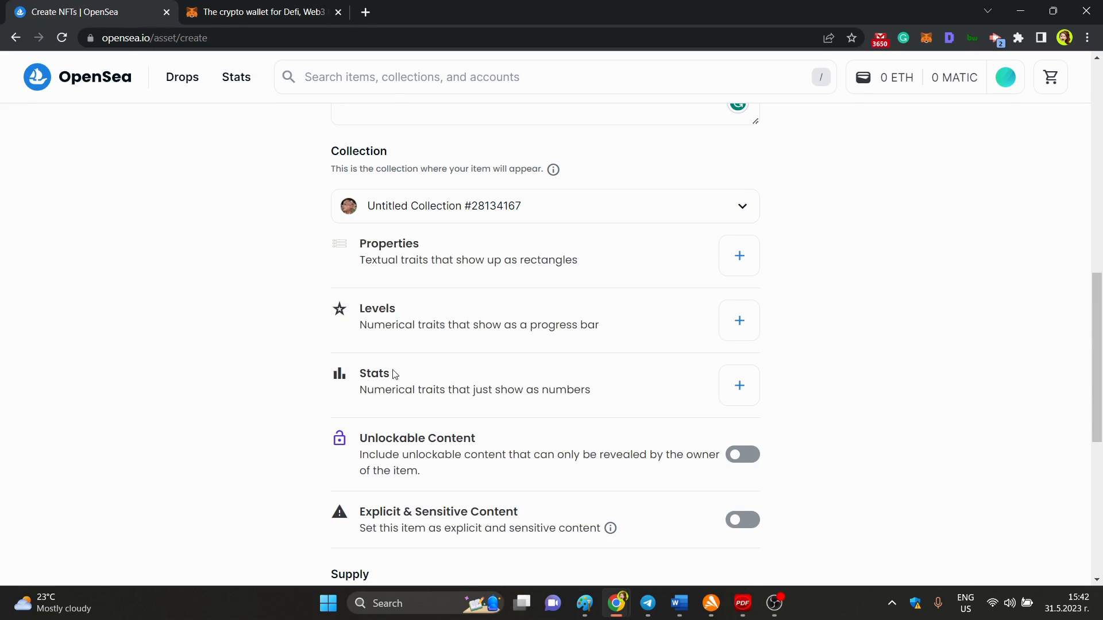
double_click(394, 373)
double_click(383, 242)
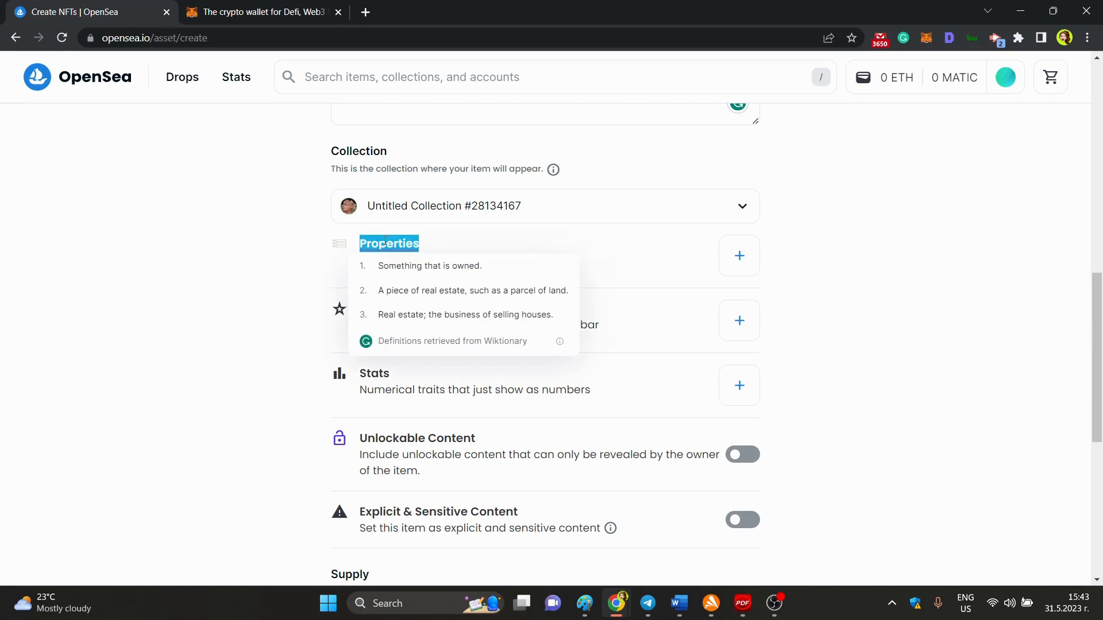
click(305, 294)
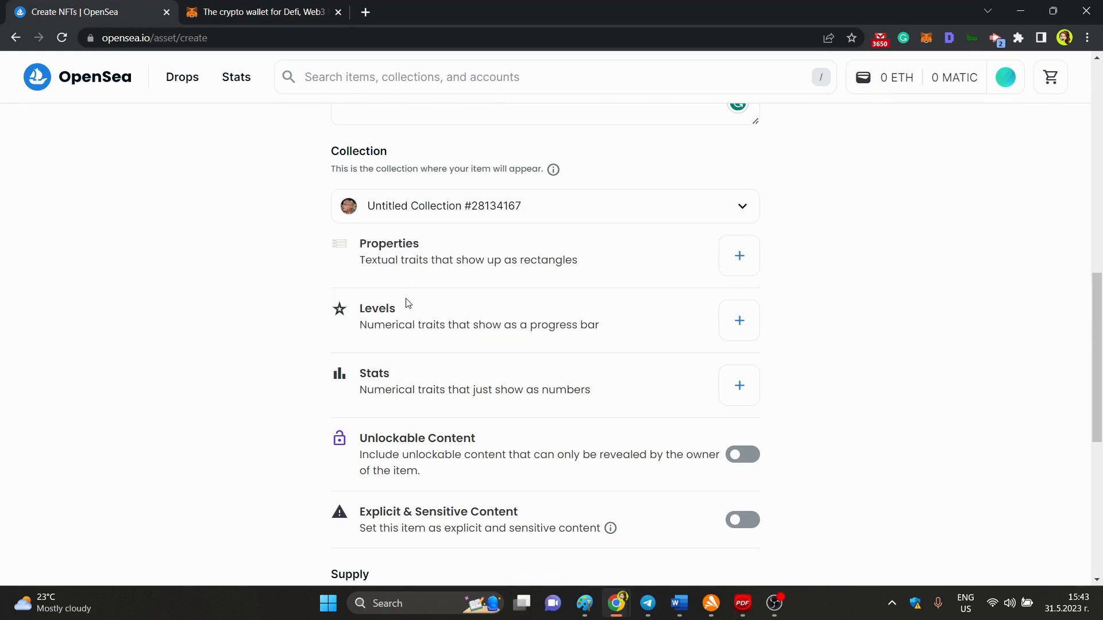
Step: Review the Unlockable Content, Explicit & Sensitive Content, Supply, Blockchain and Freeze metadata settings, finishing back at the form's beginning
scroll(268, 385, down, 5)
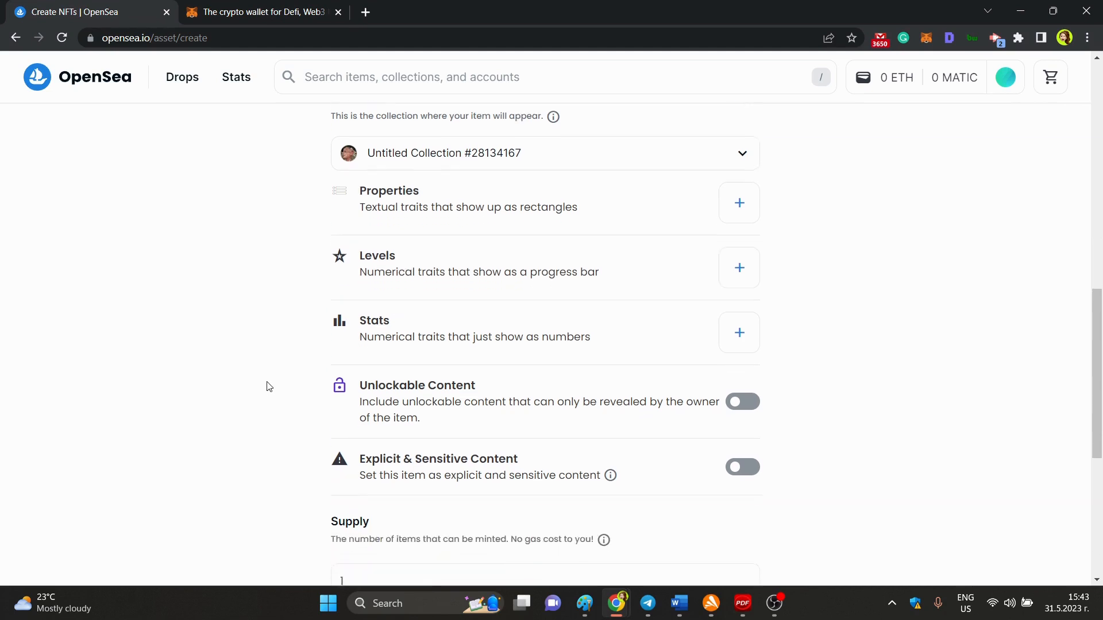
scroll(268, 386, up, 1)
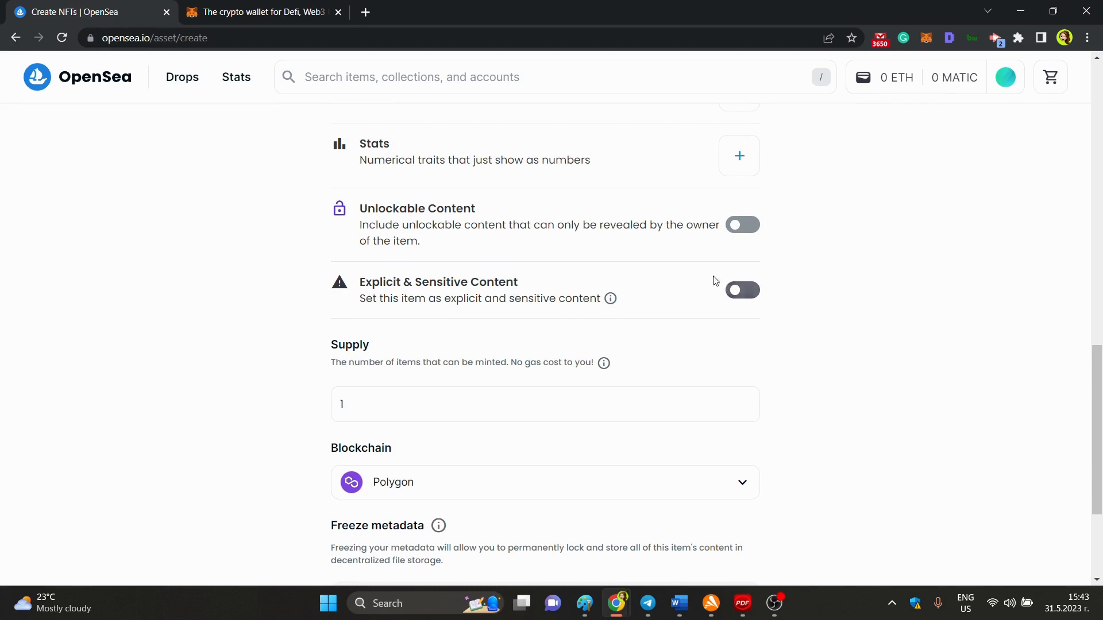
scroll(517, 255, down, 3)
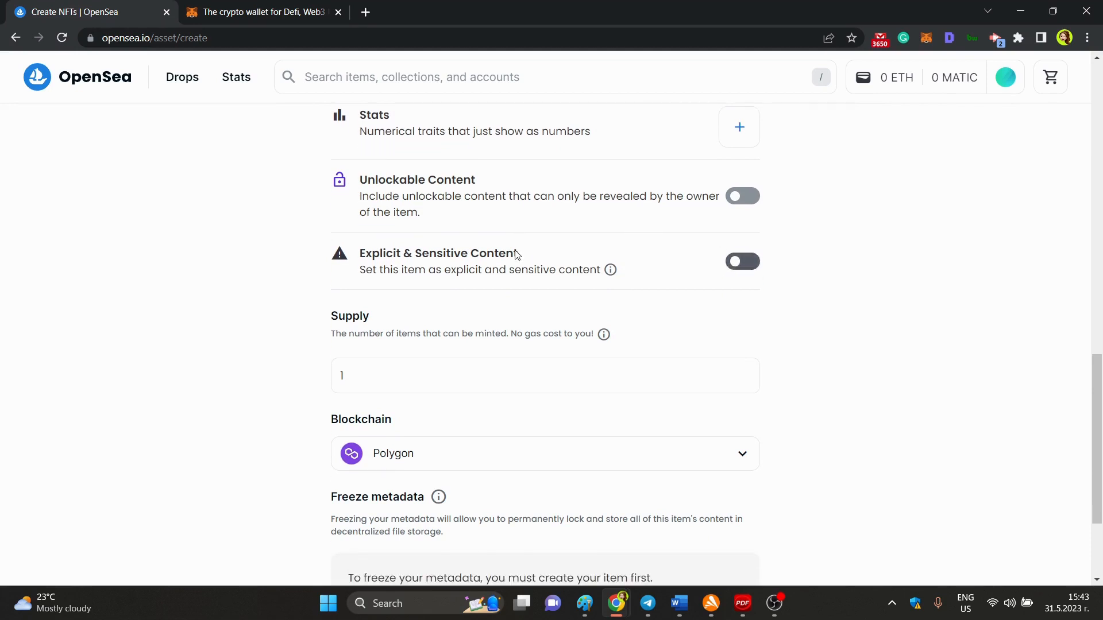
double_click(339, 165)
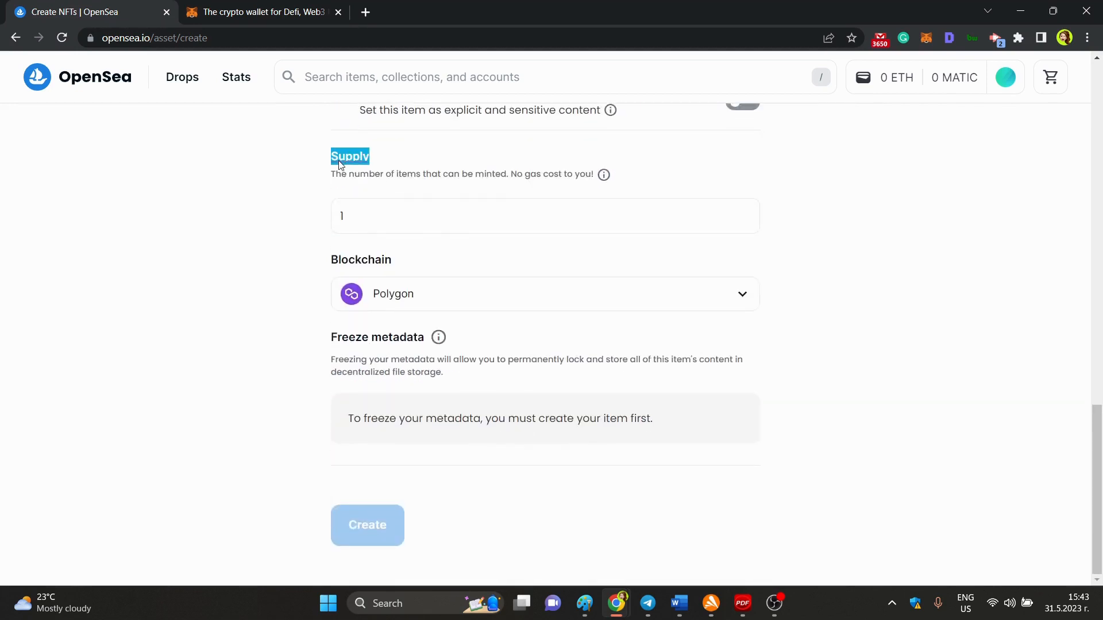
click(255, 201)
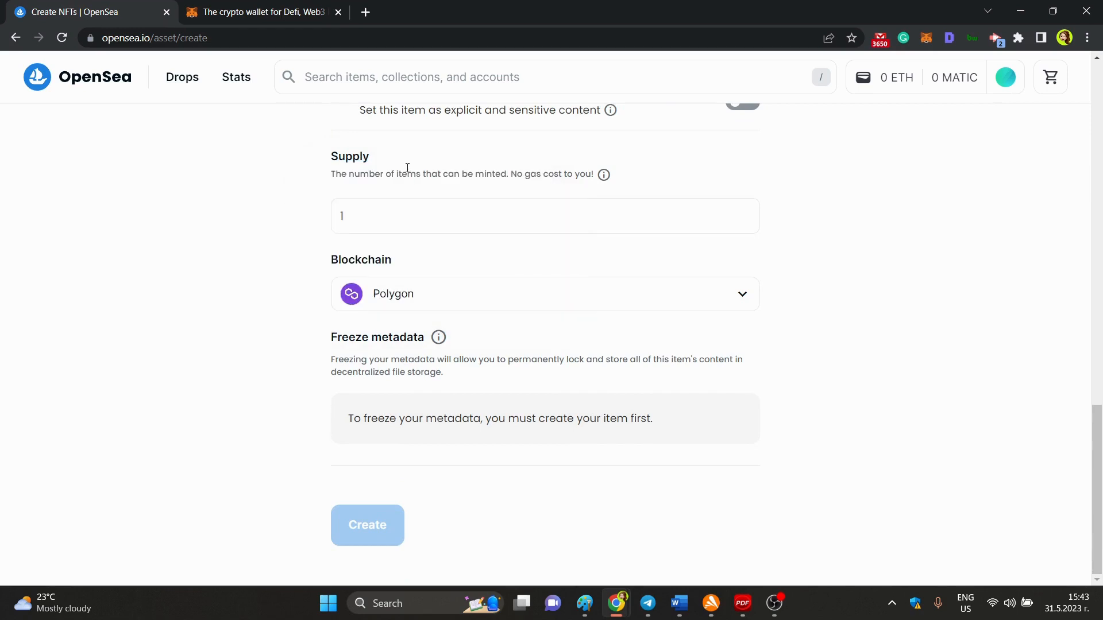
drag(1097, 466, 1067, 568)
drag(1097, 425, 1099, 83)
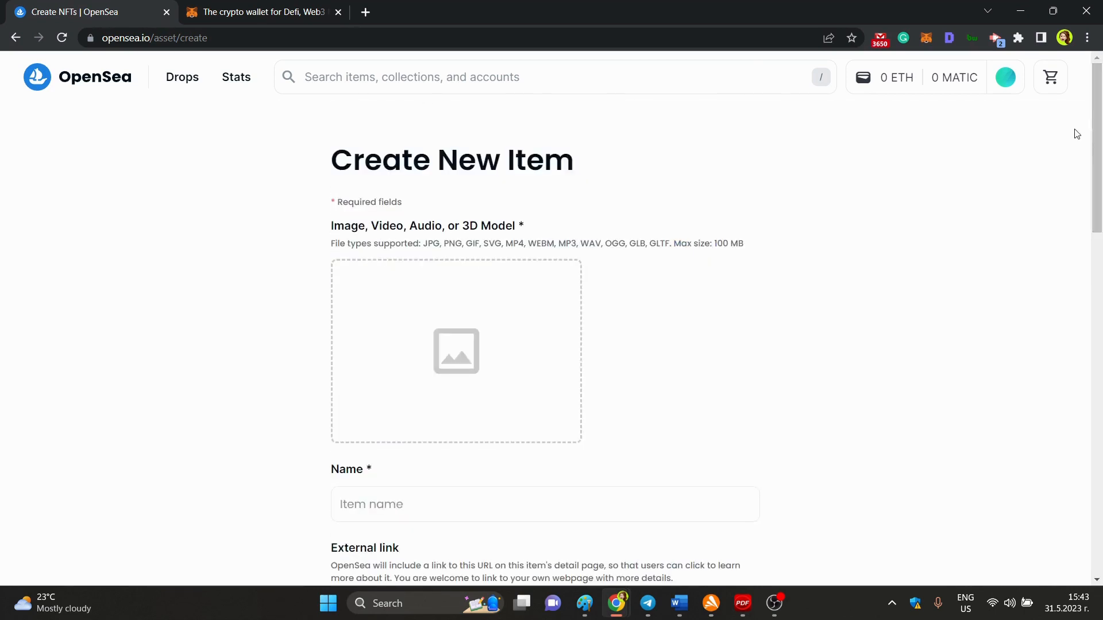
Step: Go back to the untitled collection and open the dndndndn item showing Pixel Art Character #04
click(14, 38)
click(14, 38)
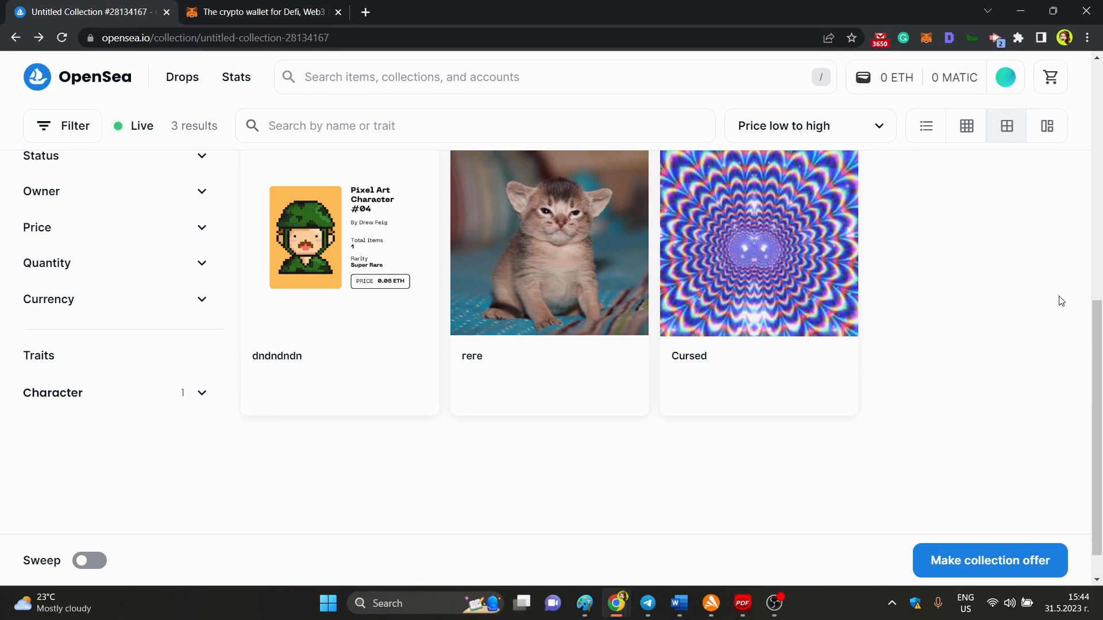
drag(1097, 371, 1100, 182)
scroll(460, 180, down, 5)
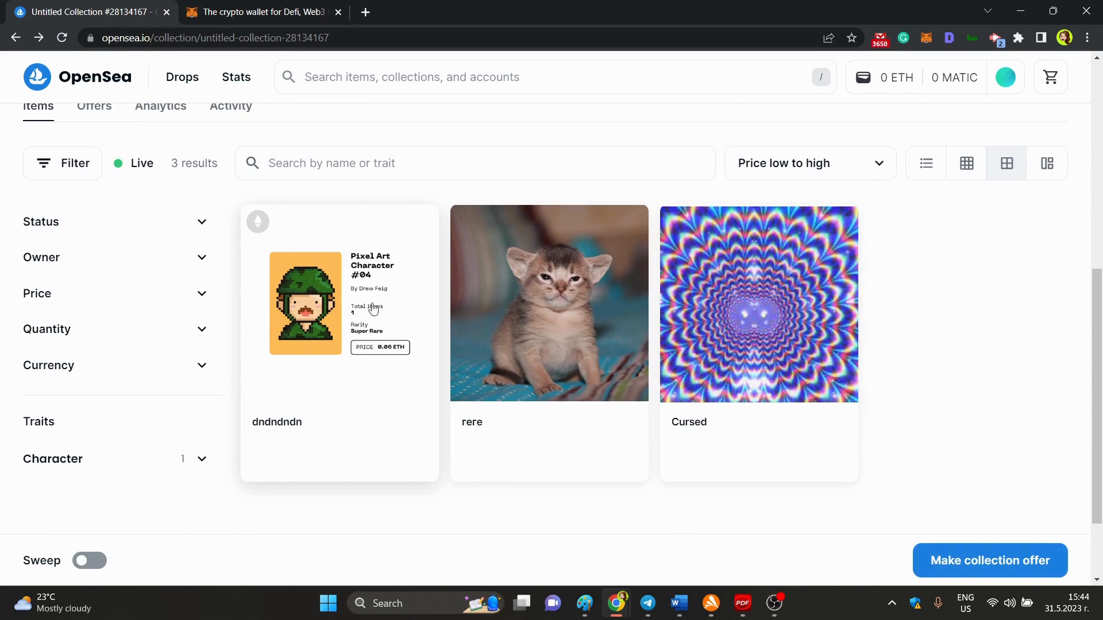
click(319, 339)
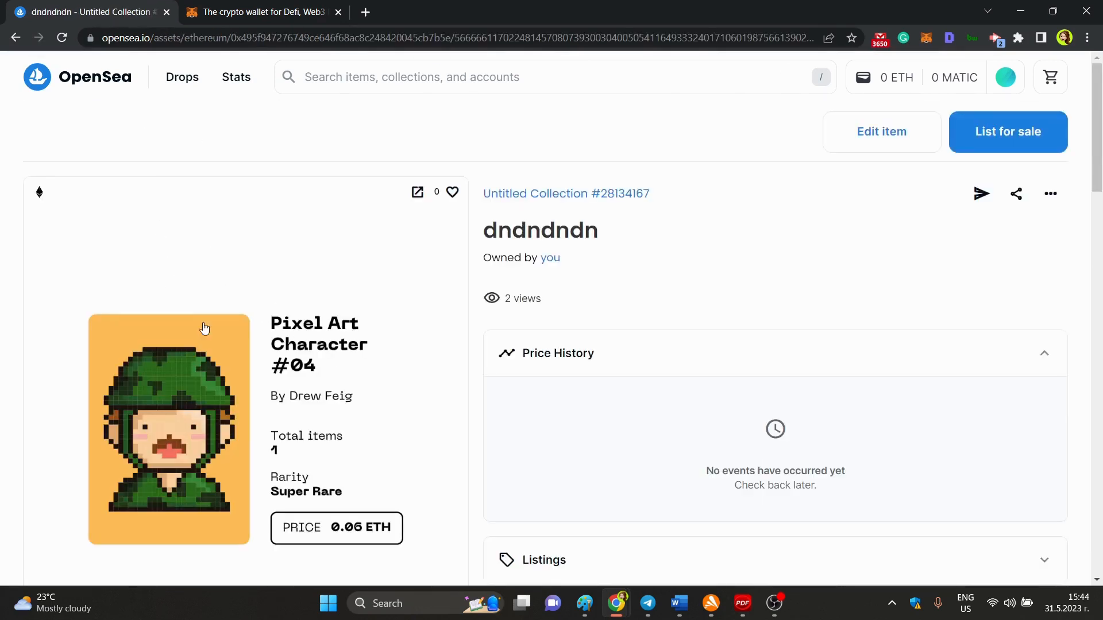
Step: Start listing the dndndndn item for sale and choose Timed auction as the type of sale
drag(1100, 148, 1100, 365)
drag(1082, 124, 1098, 155)
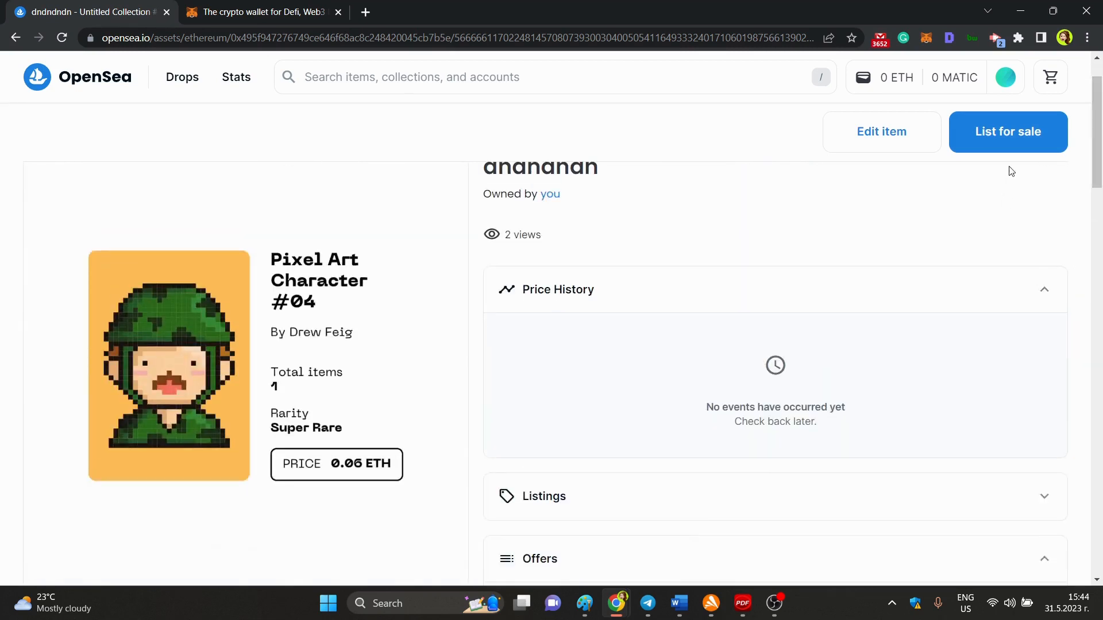
click(1021, 143)
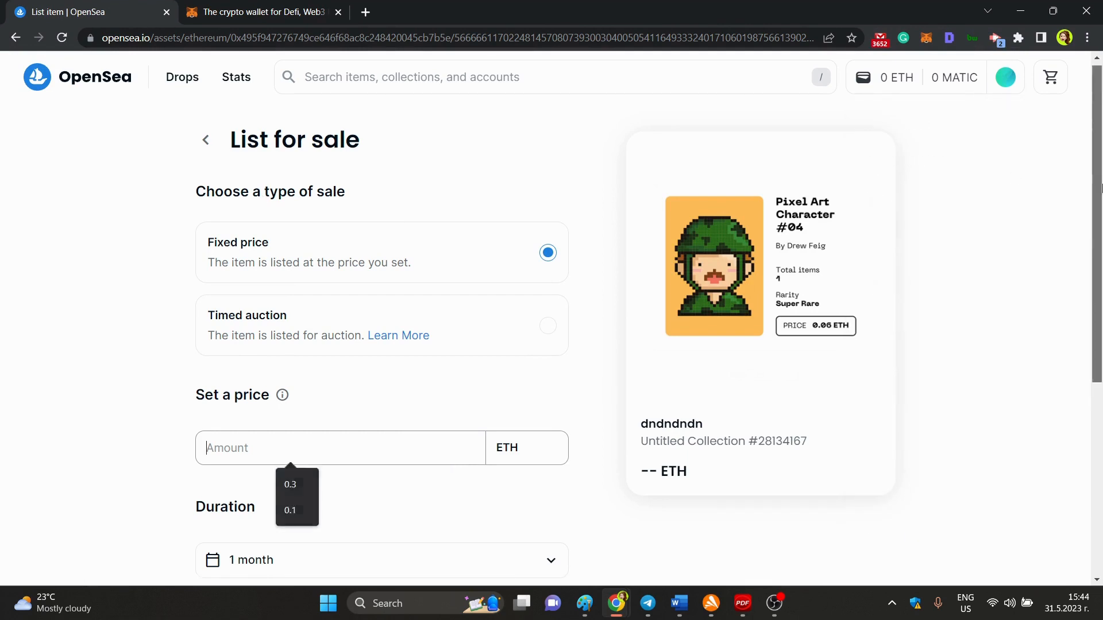
drag(1099, 183, 1099, 216)
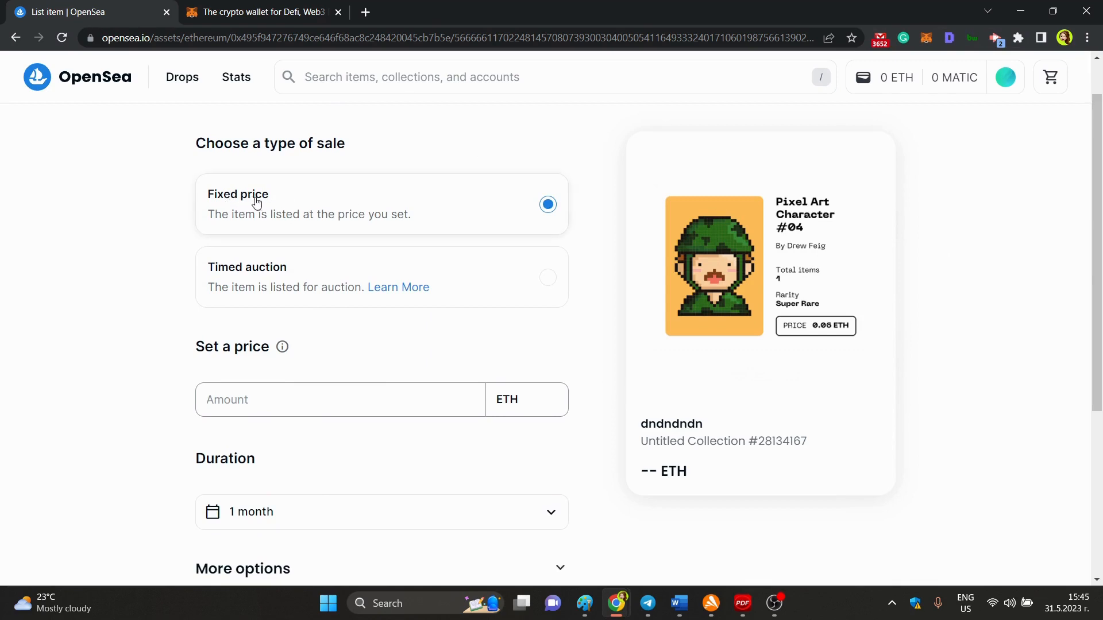
click(258, 274)
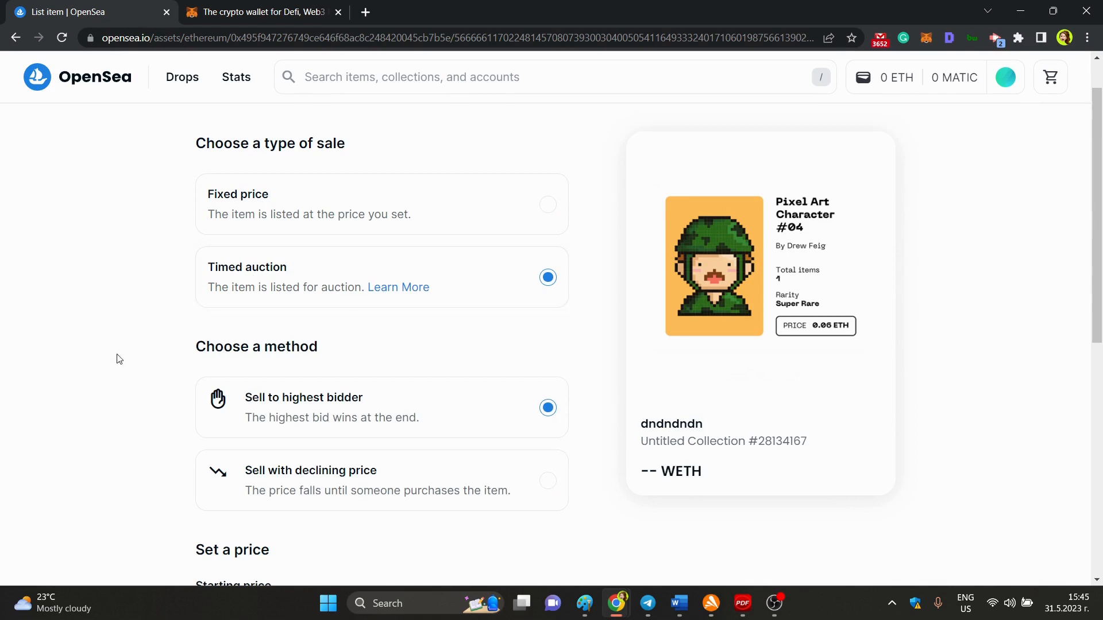
Step: Review the available Duration date ranges and the Starting price field for the Sell to highest bidder method
scroll(119, 356, down, 2)
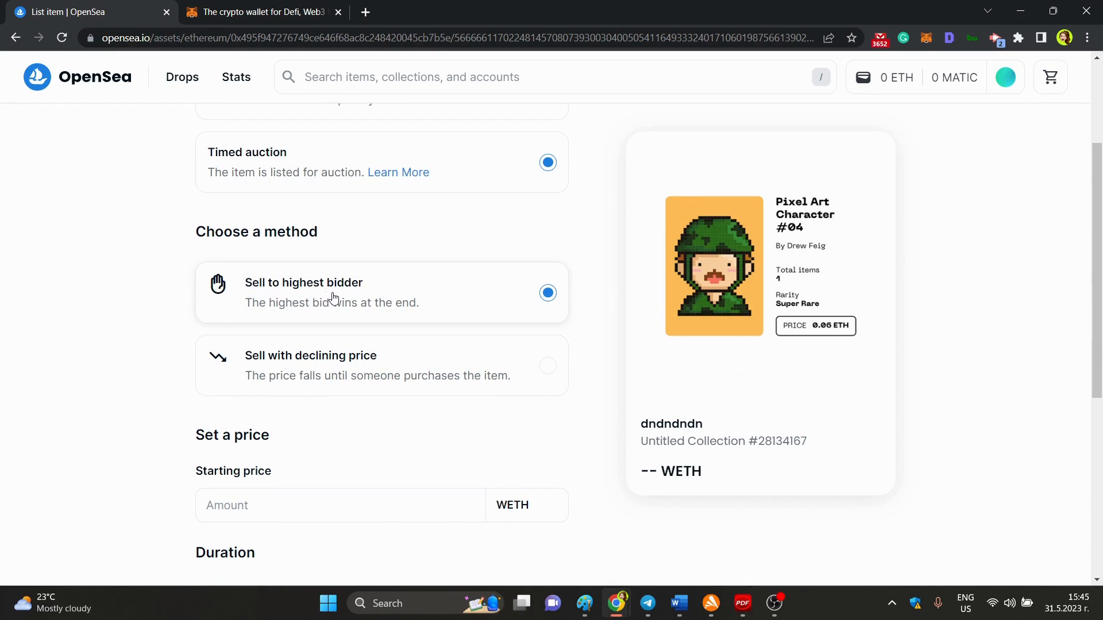
scroll(82, 374, down, 3)
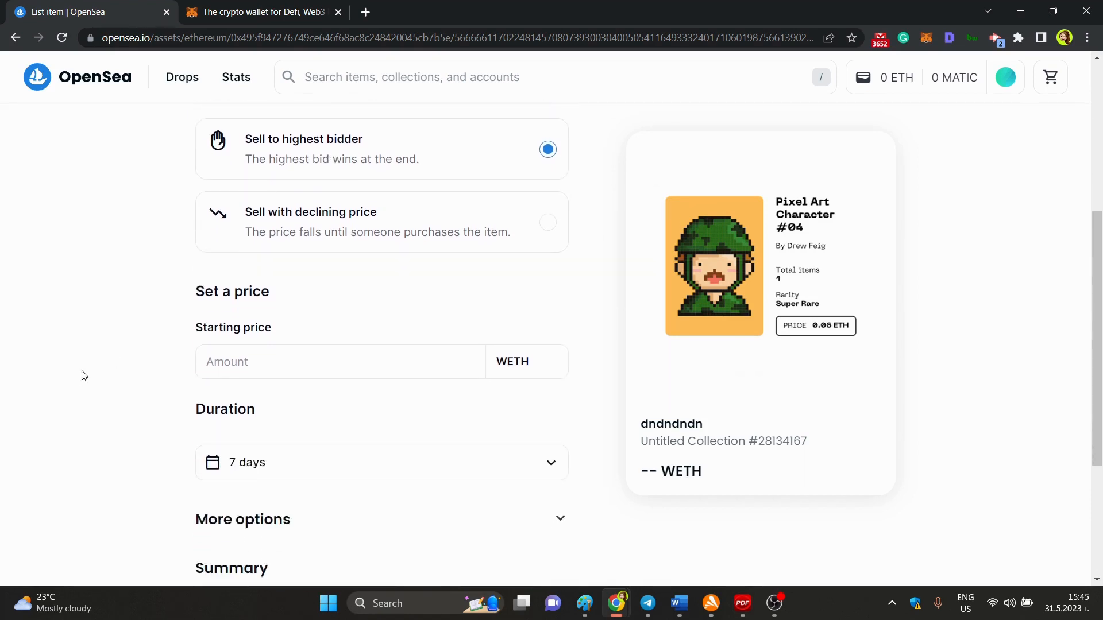
click(318, 470)
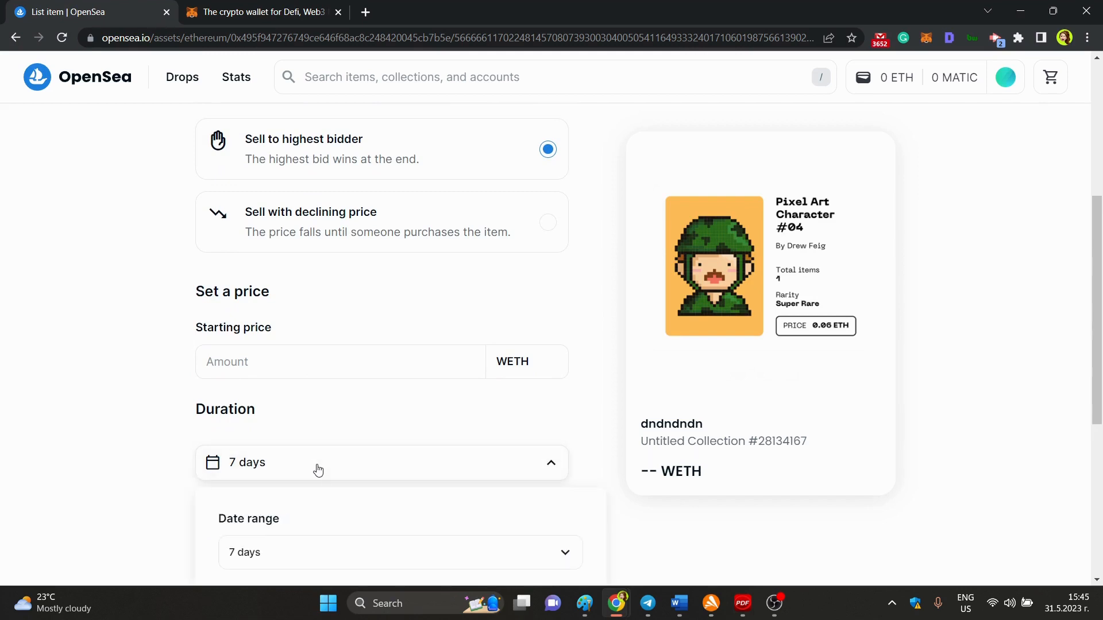
click(285, 551)
drag(577, 361, 580, 433)
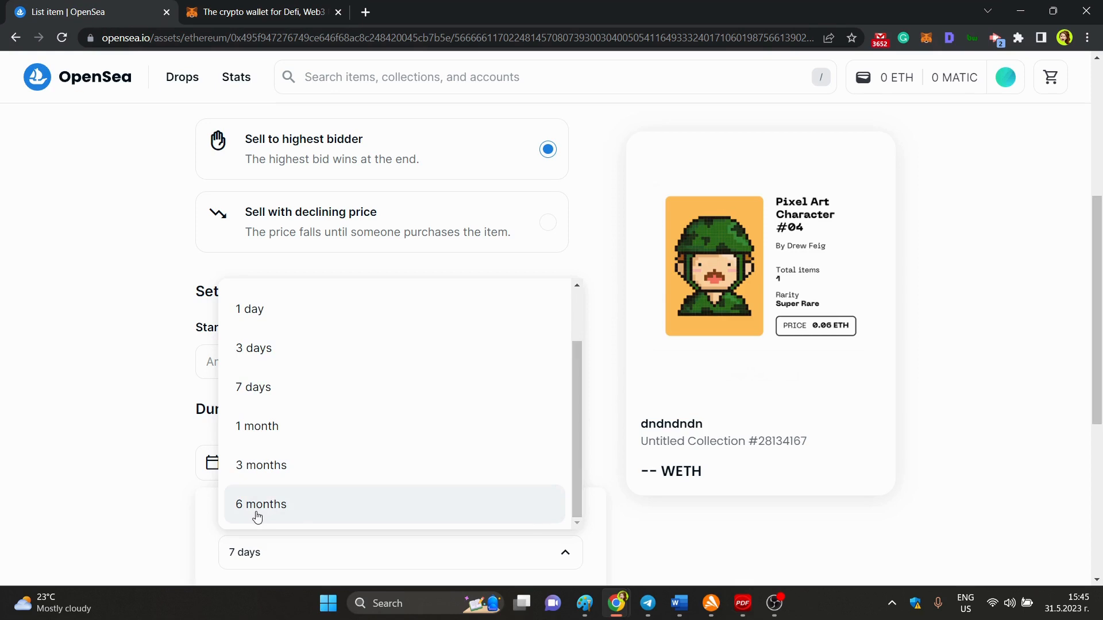
drag(577, 423, 571, 327)
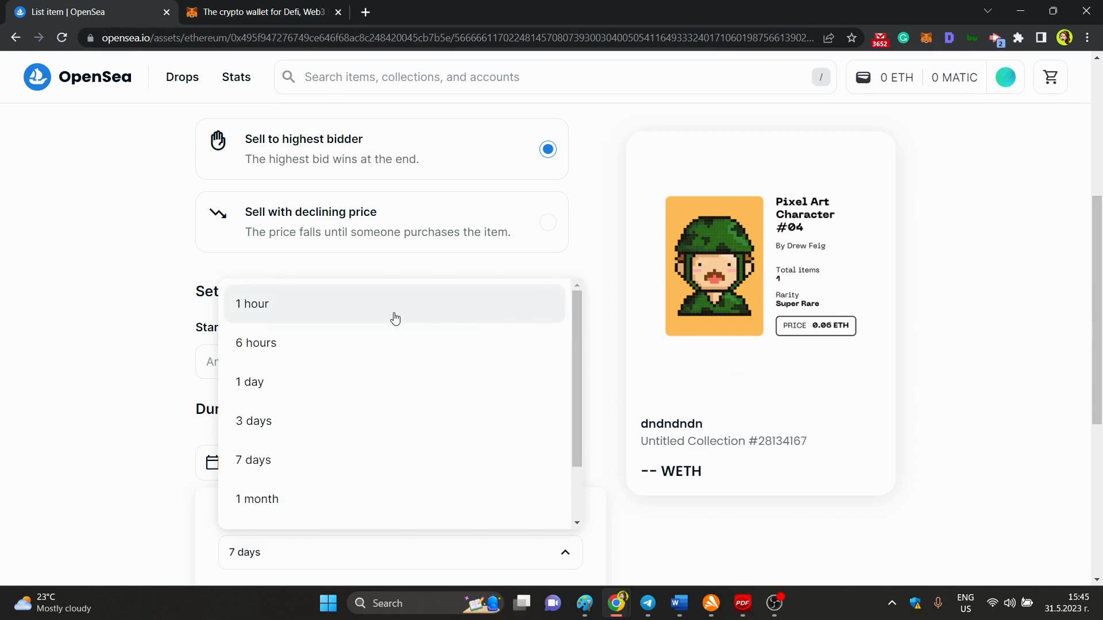
drag(577, 373, 576, 425)
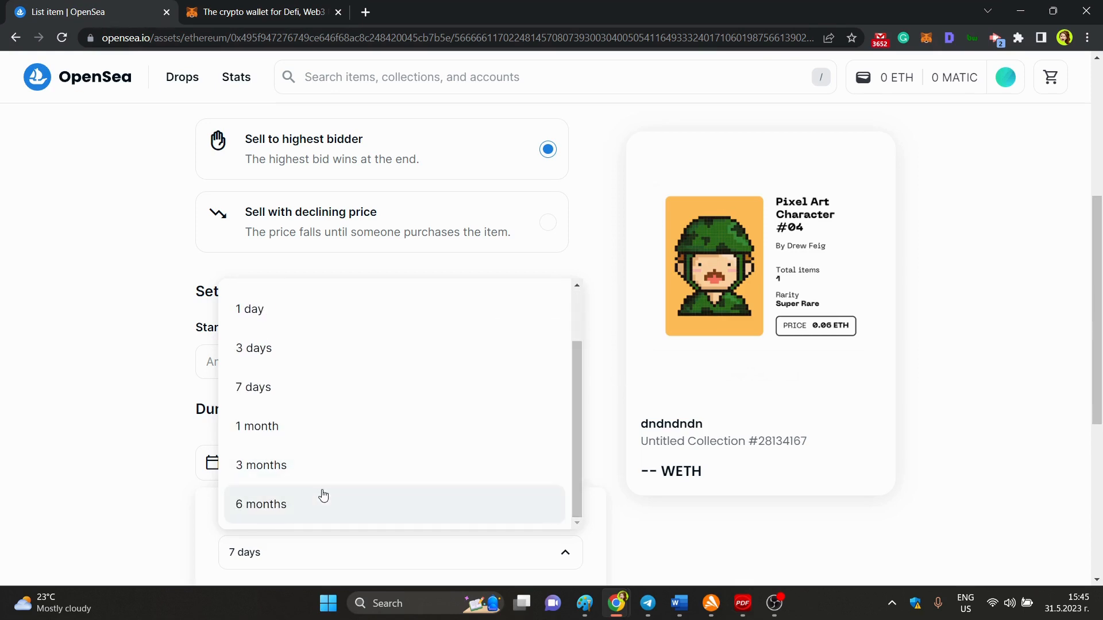
click(57, 407)
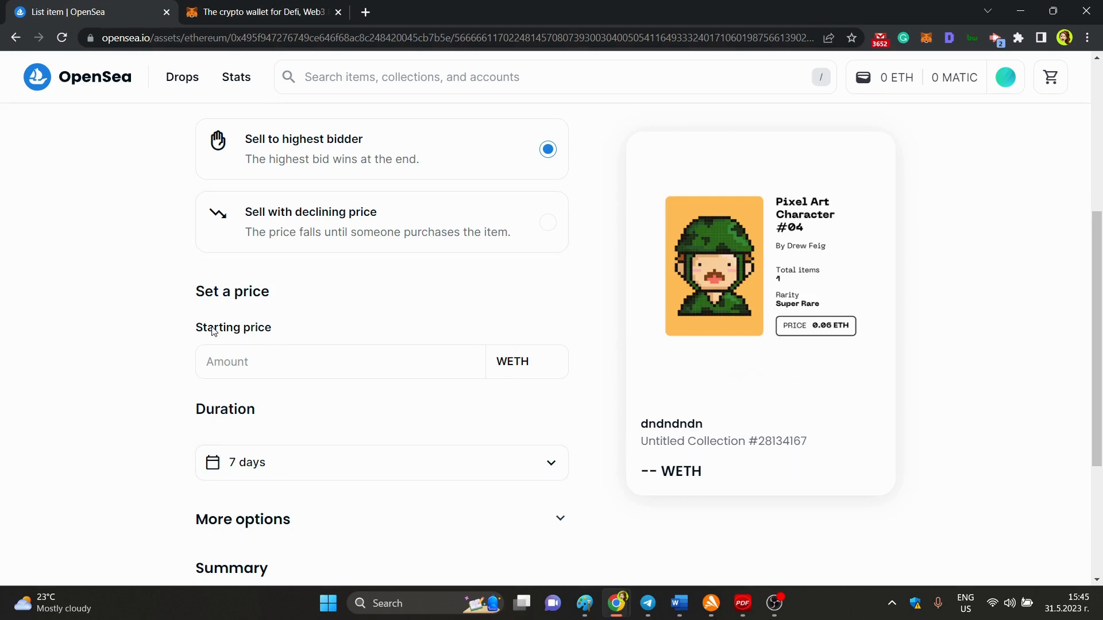
drag(184, 332, 277, 328)
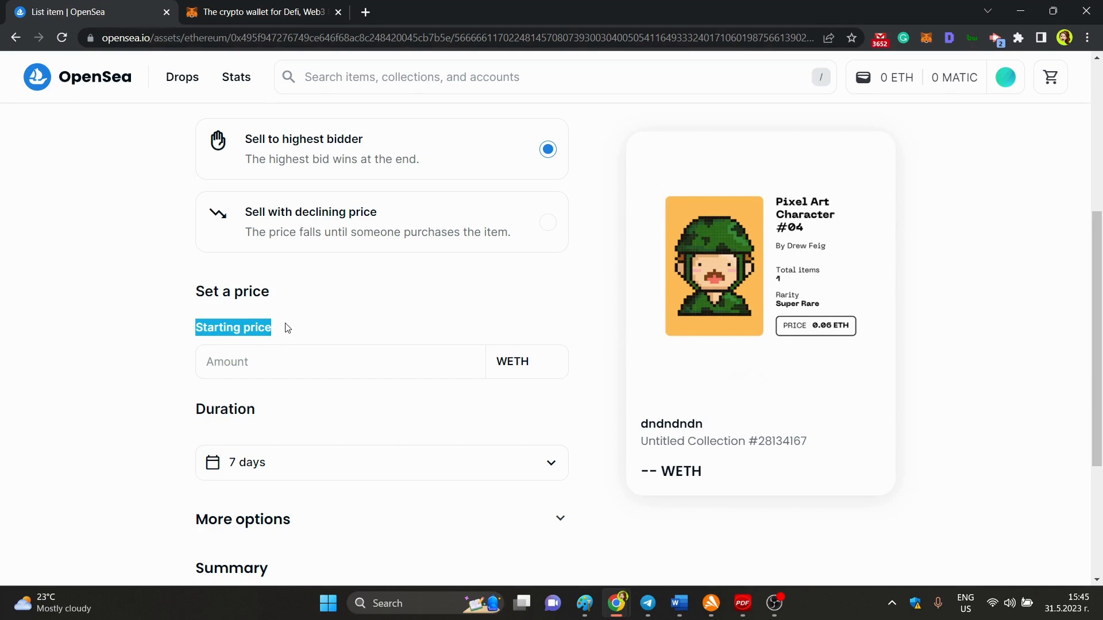
click(282, 325)
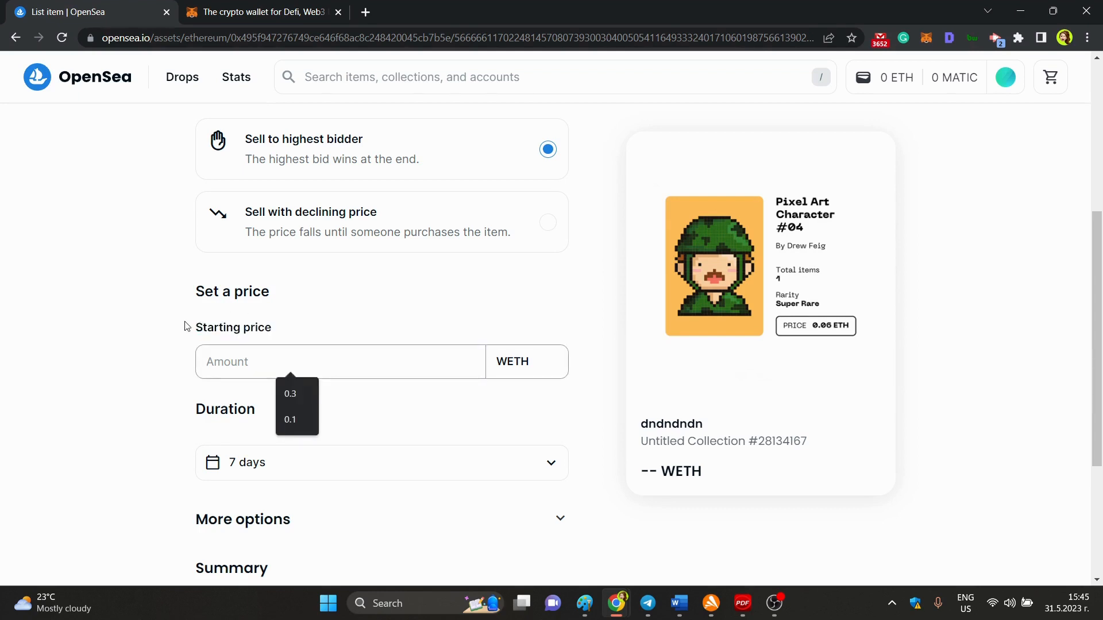
double_click(170, 353)
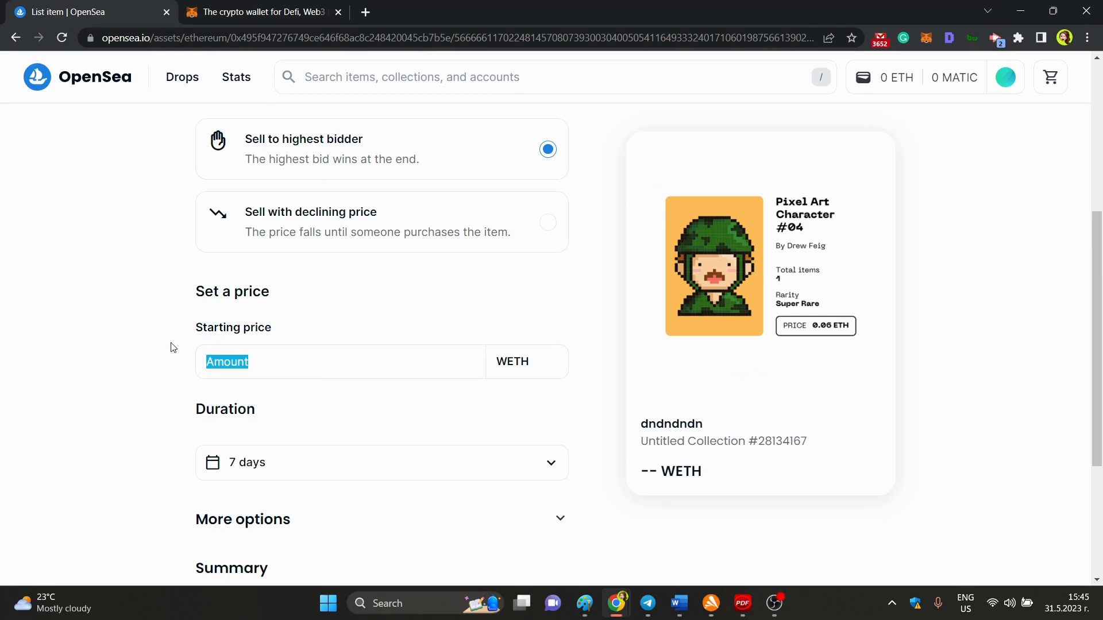
Step: Switch the auction method to Sell with declining price and examine its Starting price and Ending price fields
scroll(170, 347, up, 1)
drag(1095, 259, 1080, 230)
click(361, 424)
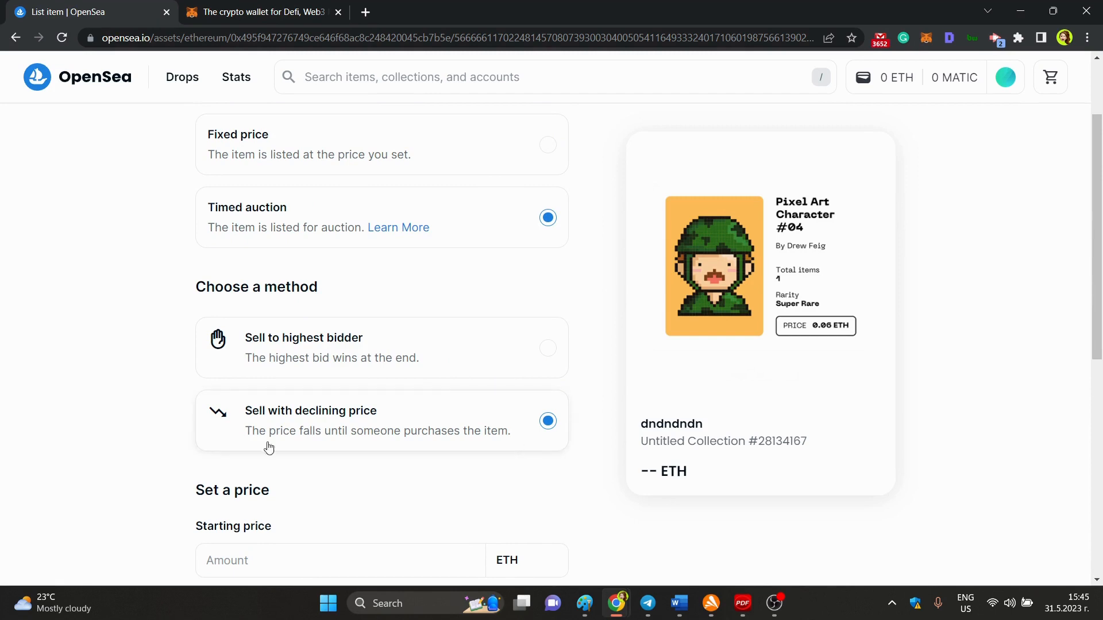
scroll(95, 429, down, 1)
scroll(96, 430, down, 4)
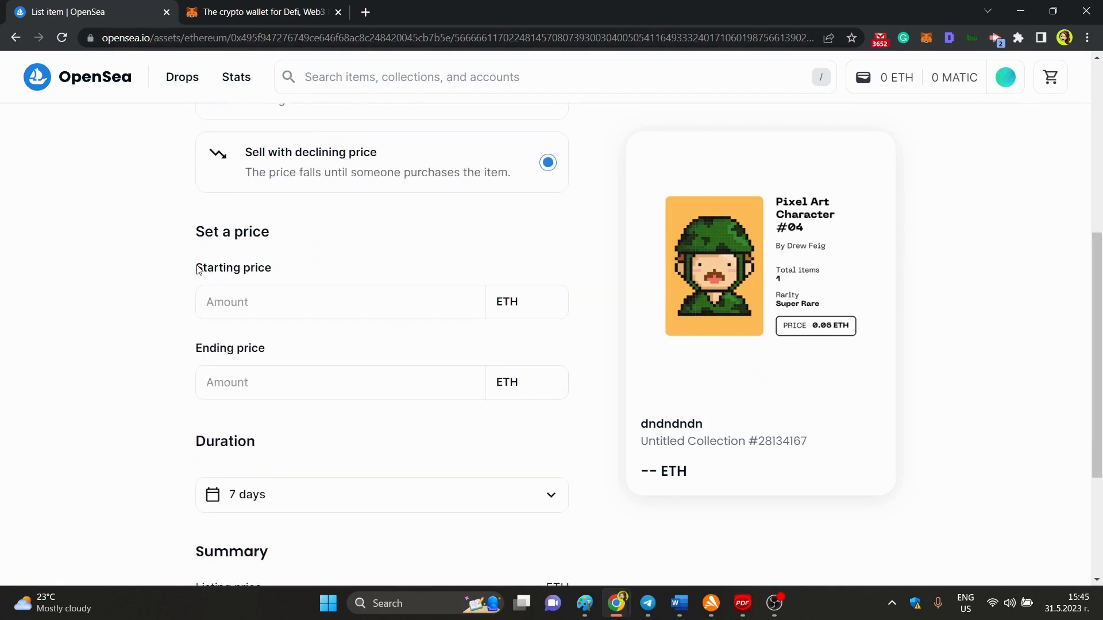
drag(197, 268, 295, 271)
triple_click(220, 351)
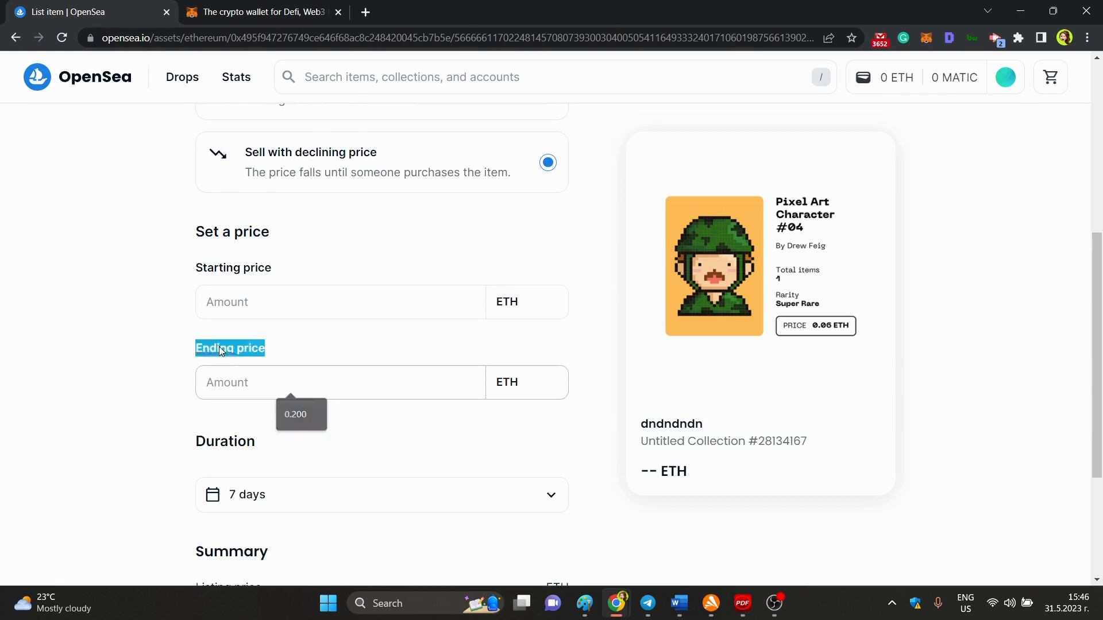
click(153, 356)
Step: Examine the Creator earnings and Service fee lines in the listing's Summary section
scroll(154, 357, down, 1)
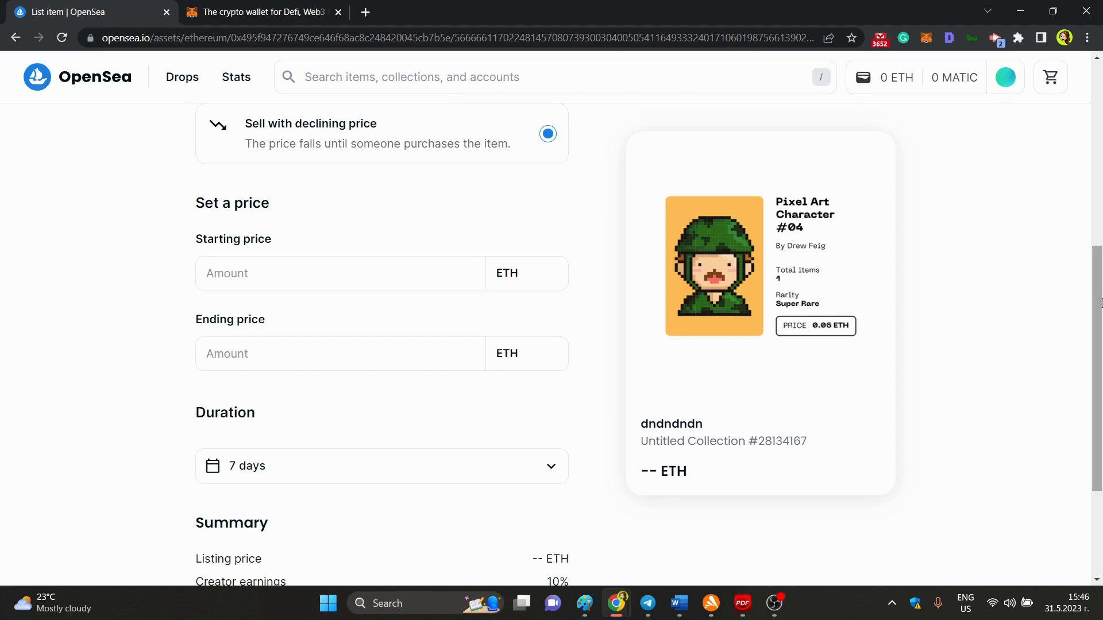
drag(1101, 303, 1101, 386)
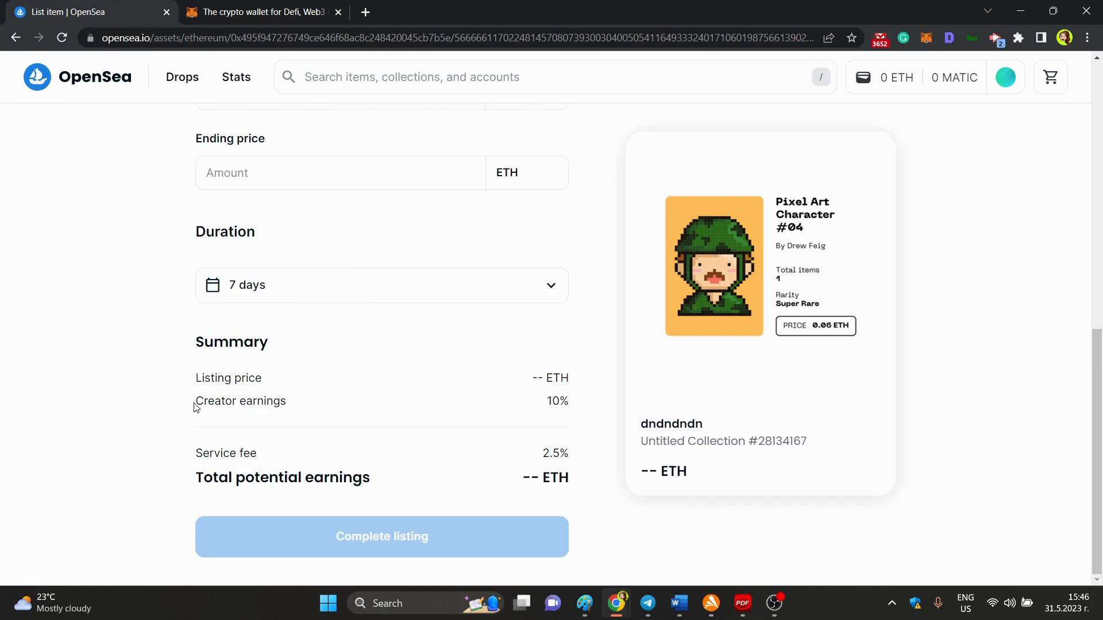
drag(196, 407, 579, 399)
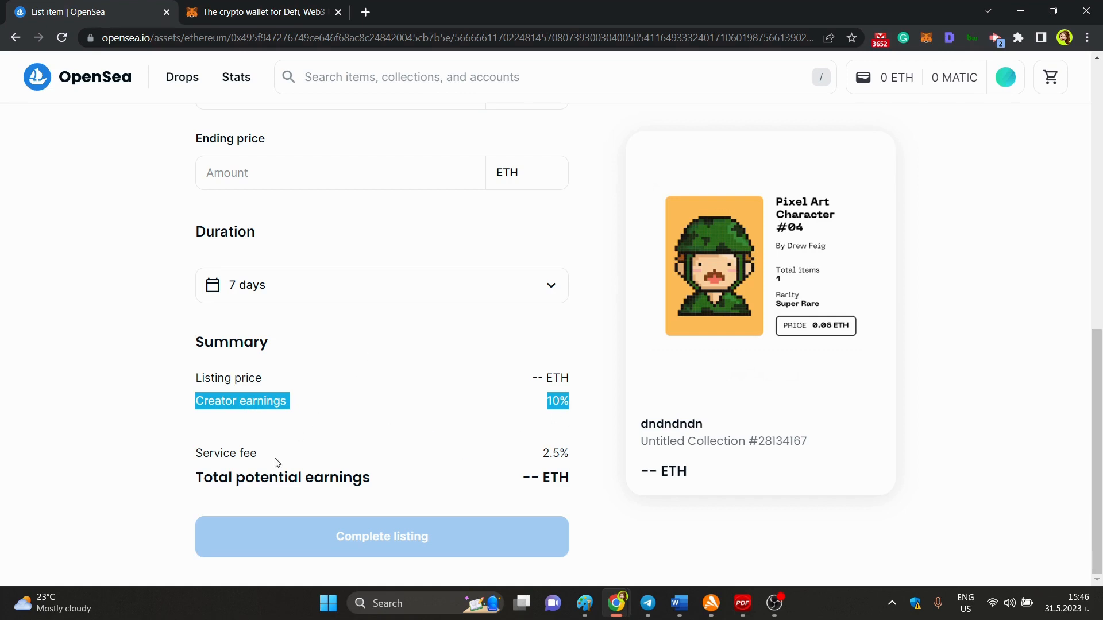
drag(205, 462, 580, 448)
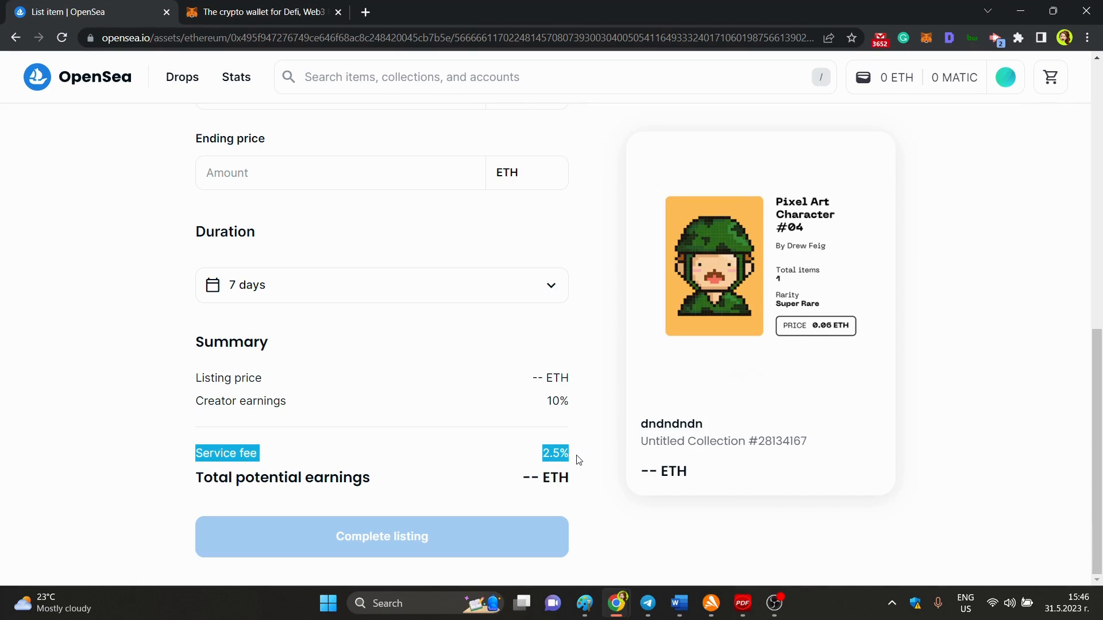
click(579, 460)
double_click(563, 453)
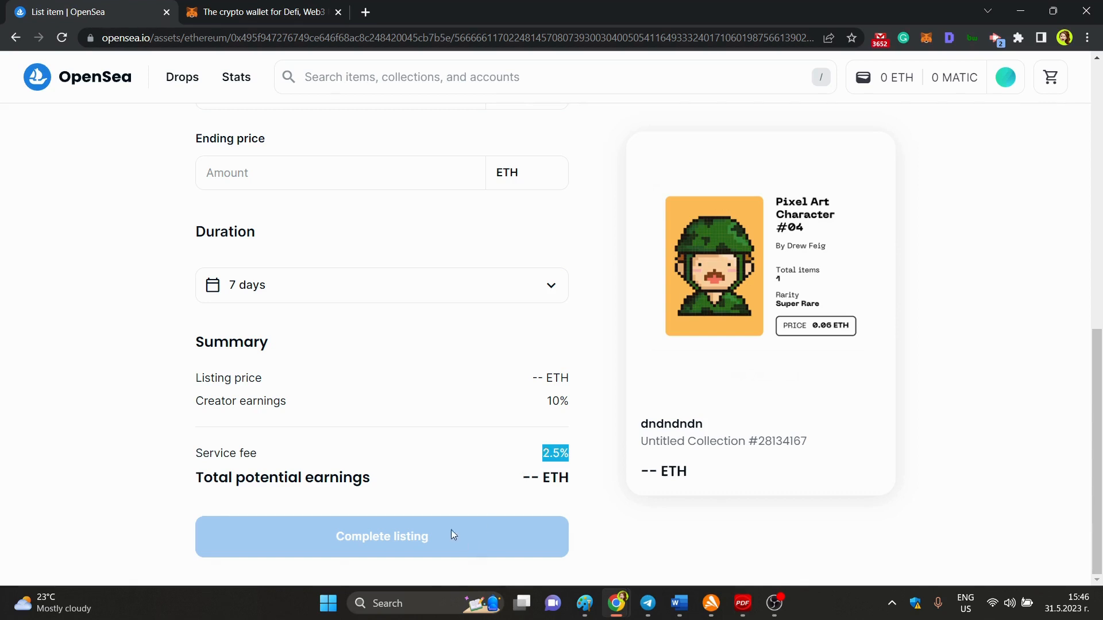
scroll(388, 219, up, 1)
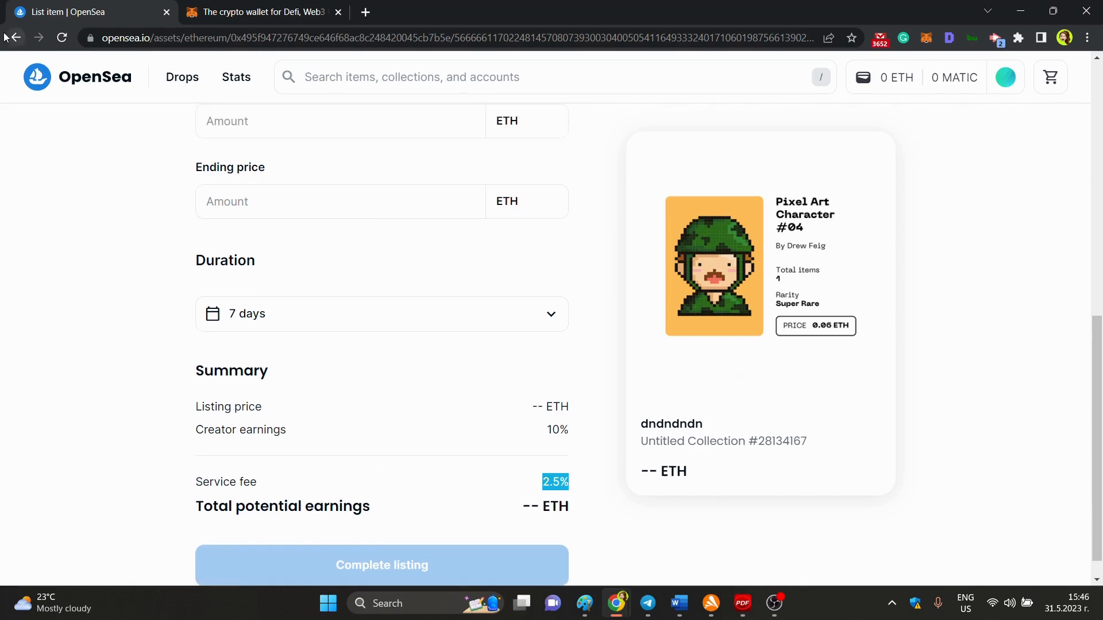
click(774, 603)
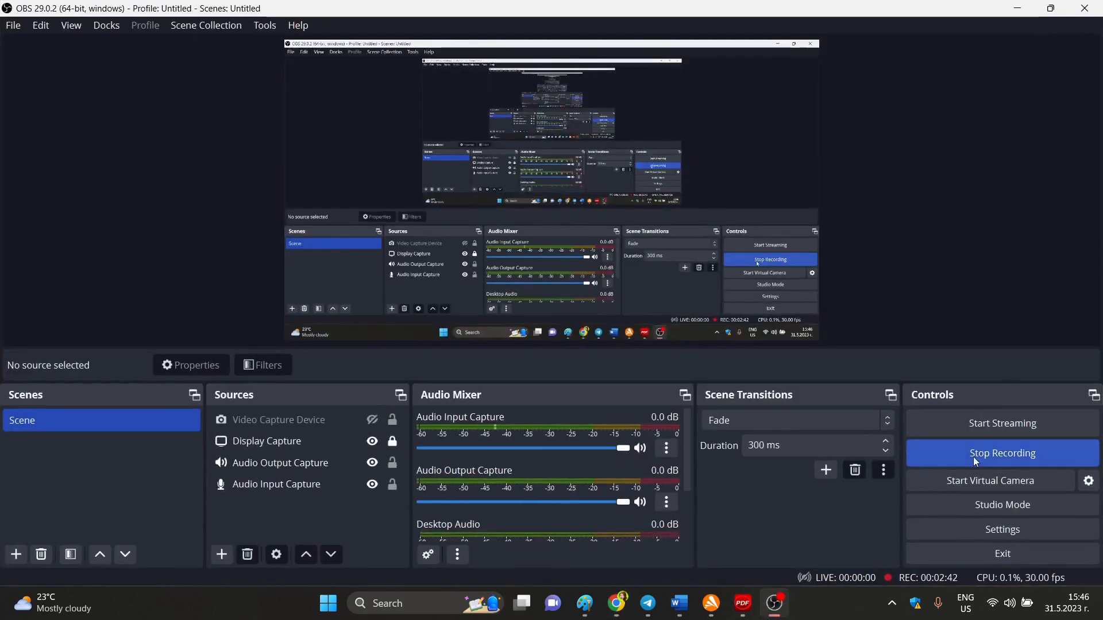
click(1002, 453)
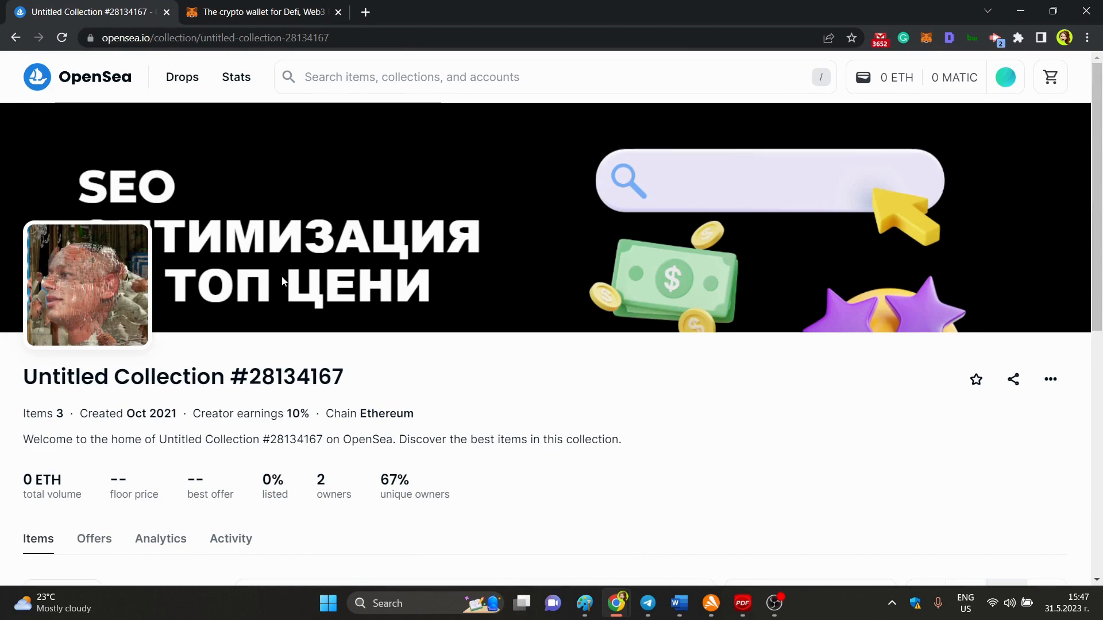
Step: Open the rere item with the kitten picture from the untitled collection's items
scroll(282, 282, down, 5)
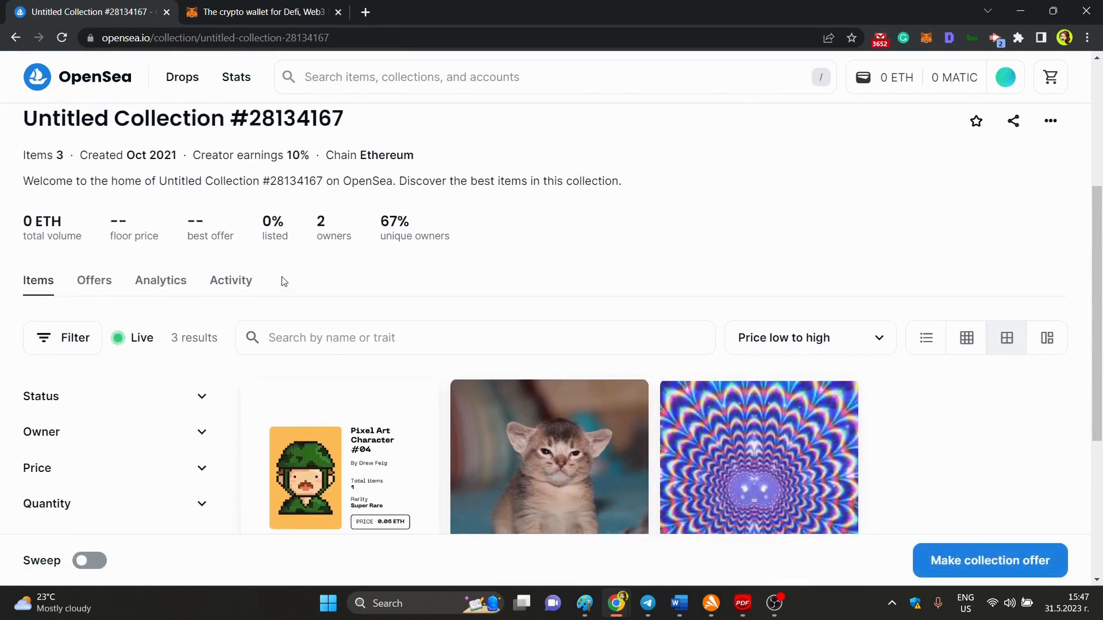
scroll(281, 282, down, 3)
click(593, 371)
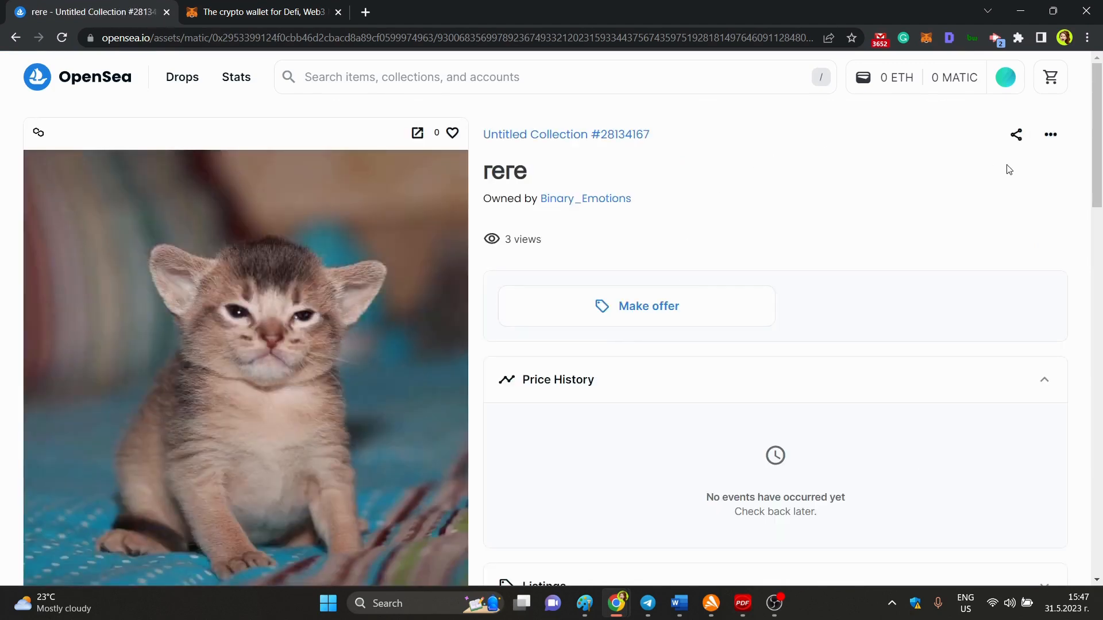
mouse_move(1097, 142)
mouse_down()
mouse_move(1101, 291)
mouse_move(1101, 144)
mouse_up()
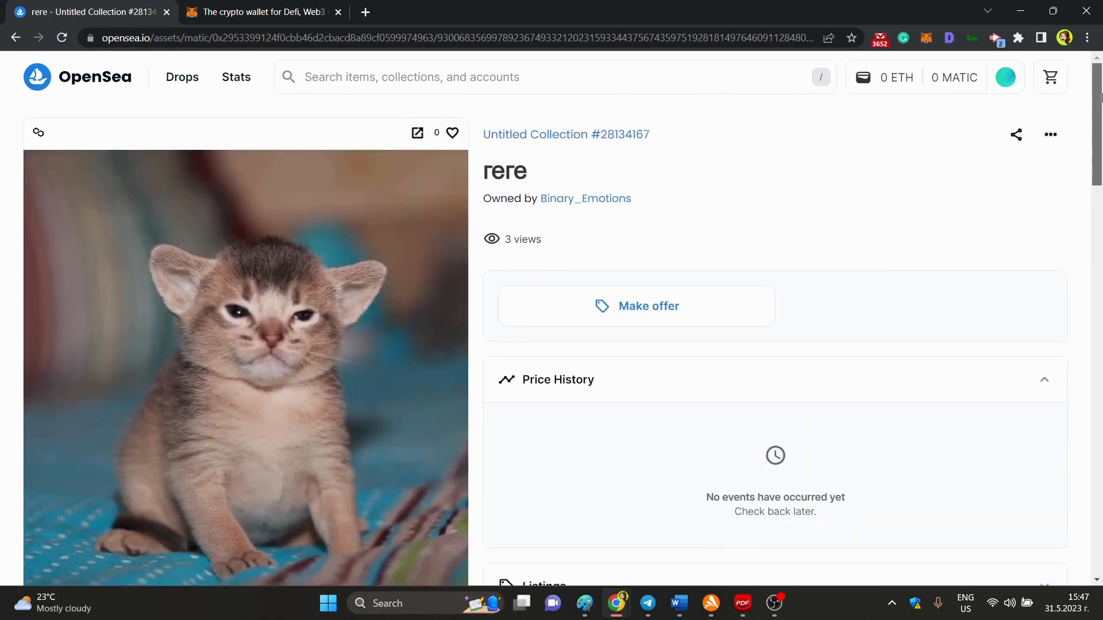
drag(1101, 98, 1076, 163)
Step: Start an offer on the rere item, reviewing the unreviewed collection details and acknowledging that blockchain transactions are irreversible
click(669, 327)
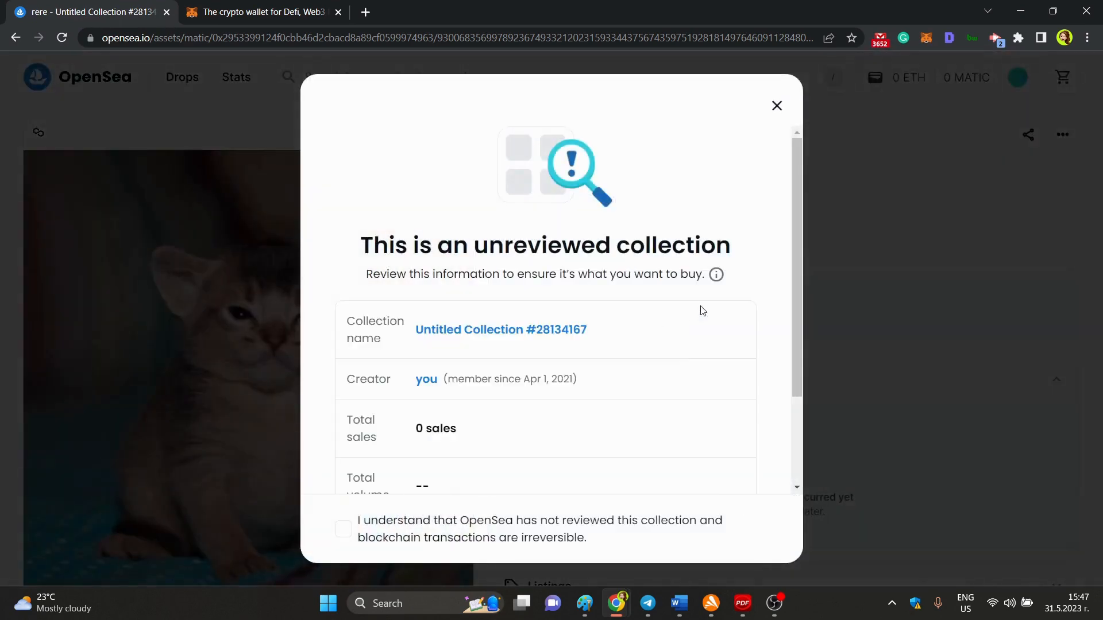
drag(794, 266, 794, 356)
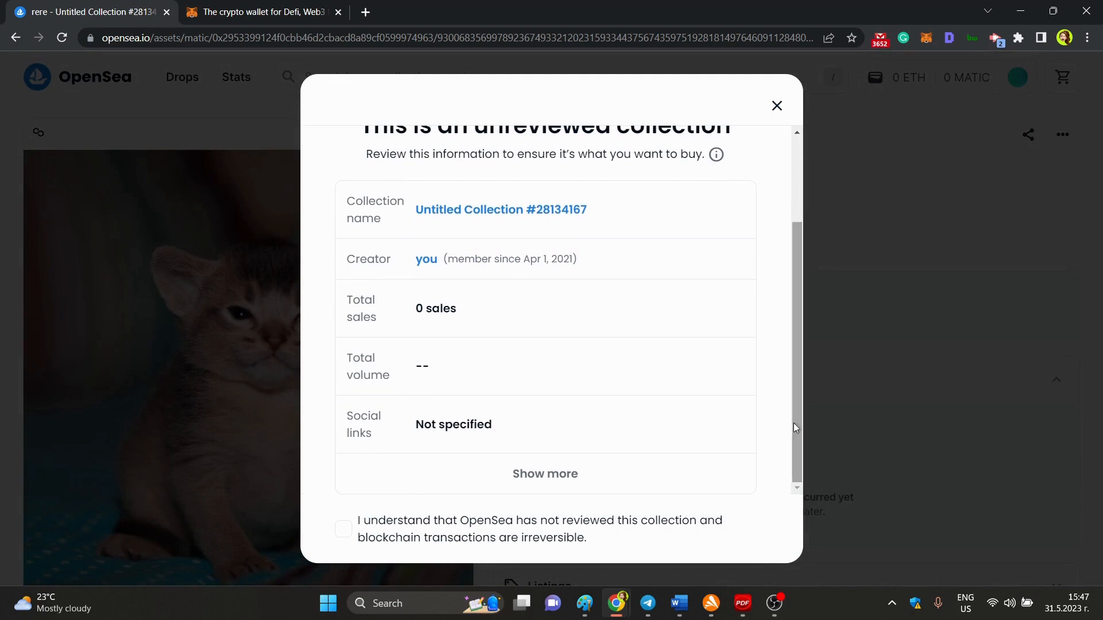
click(343, 529)
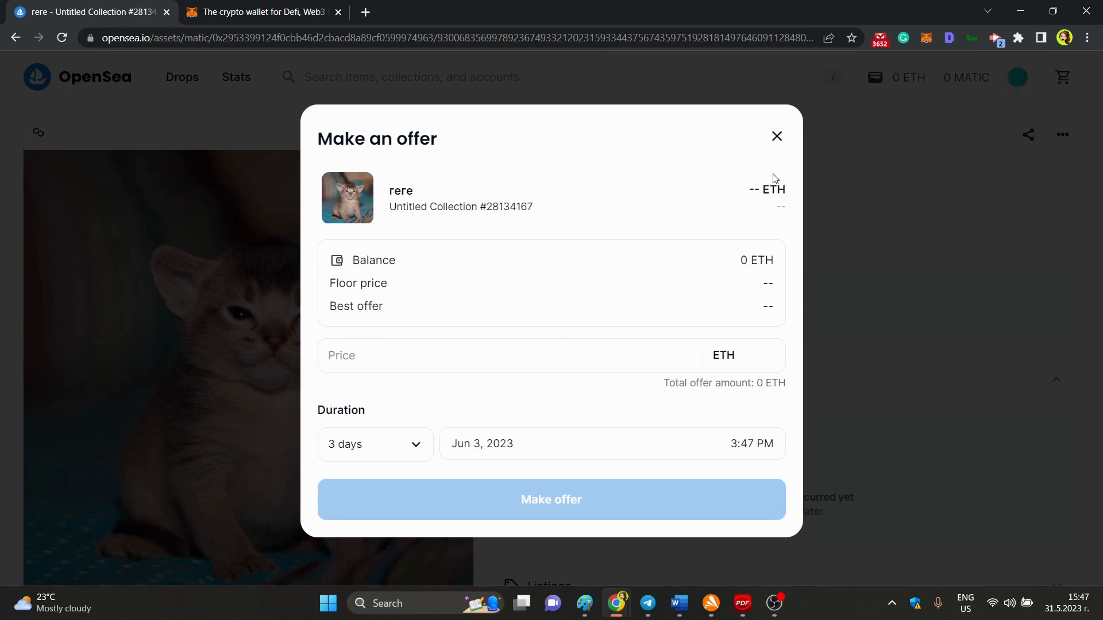
Step: Check the wallet balance in the offer for rere and set the offer price to 0.3 ETH
click(405, 361)
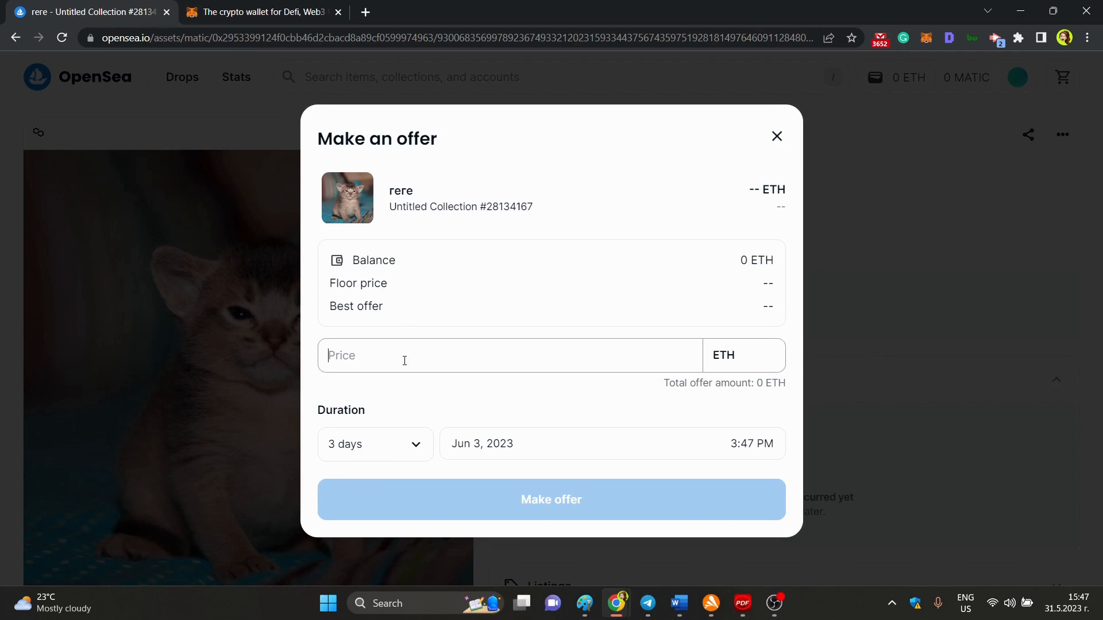
drag(351, 260, 772, 260)
triple_click(777, 262)
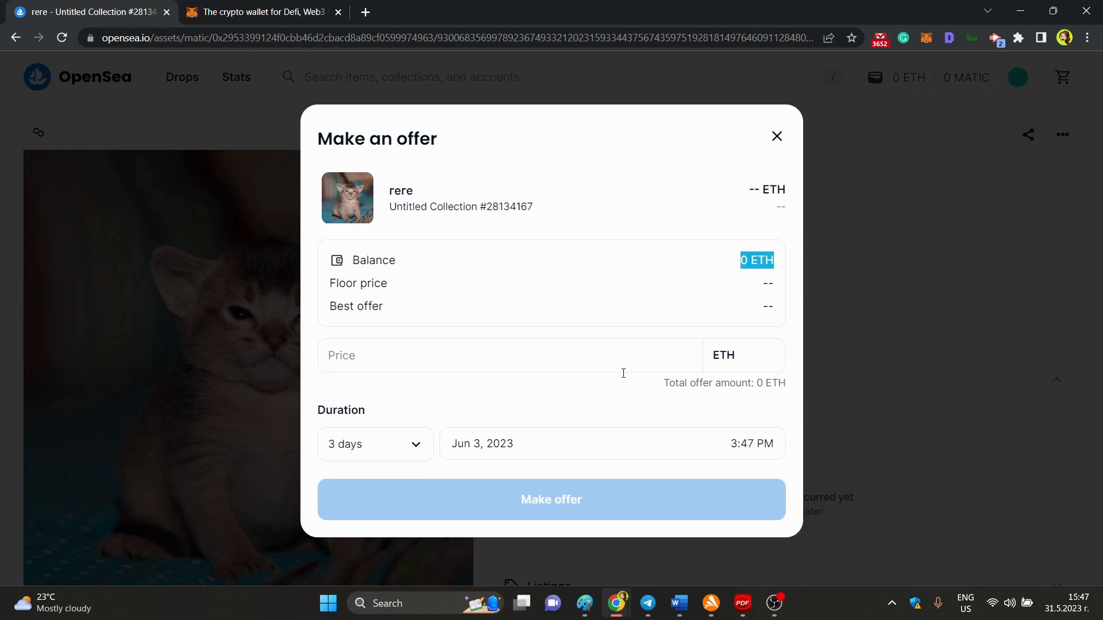
click(411, 352)
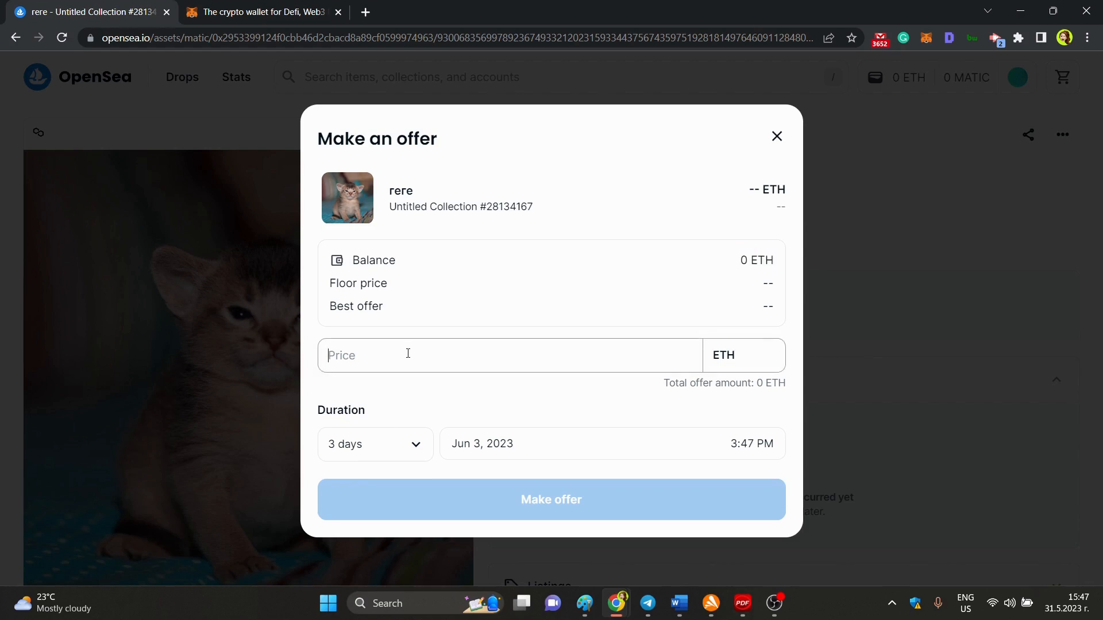
text(0.3)
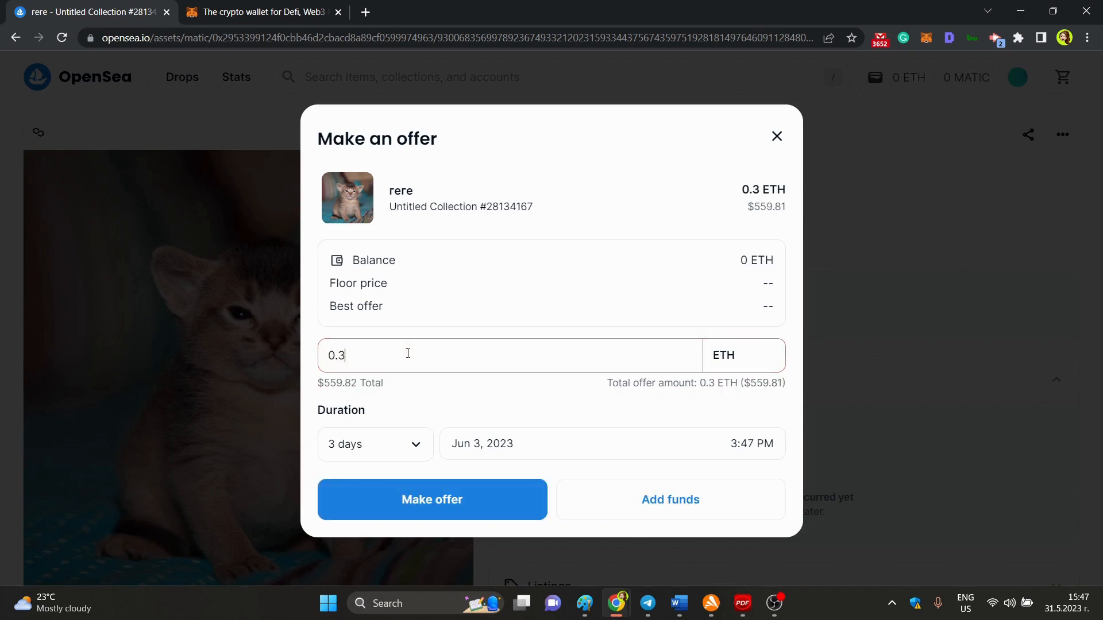